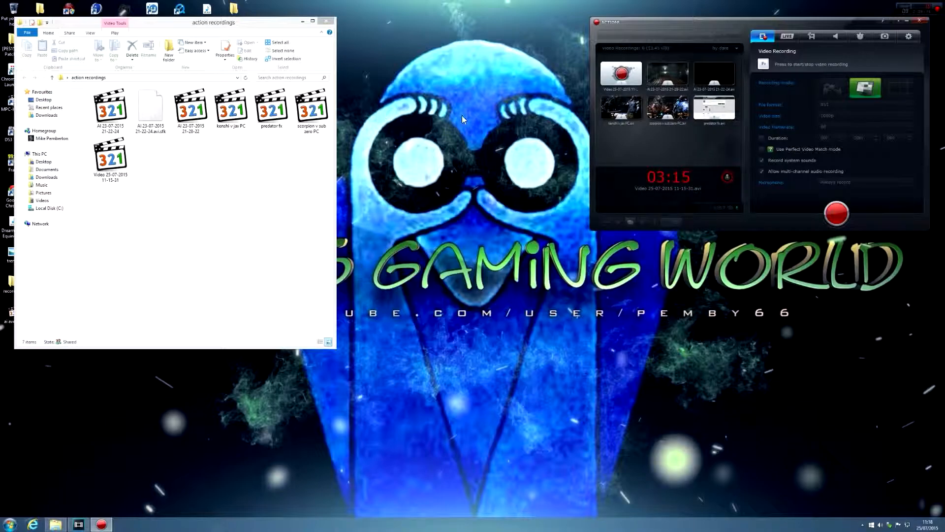
pyautogui.moveTo(108, 114)
pyautogui.mouseDown()
pyautogui.moveTo(166, 252)
pyautogui.moveTo(113, 119)
pyautogui.mouseUp()
pyautogui.rightClick(113, 119)
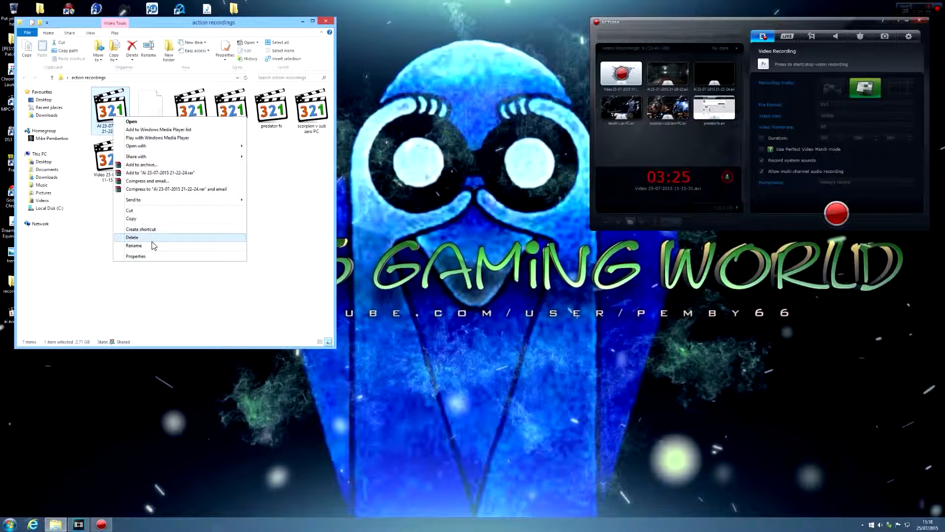
pyautogui.click(151, 257)
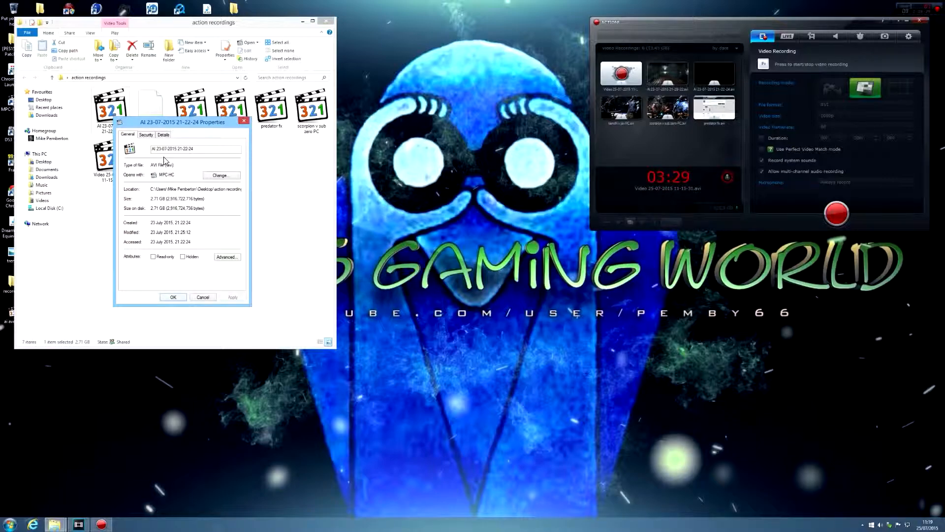
pyautogui.click(164, 135)
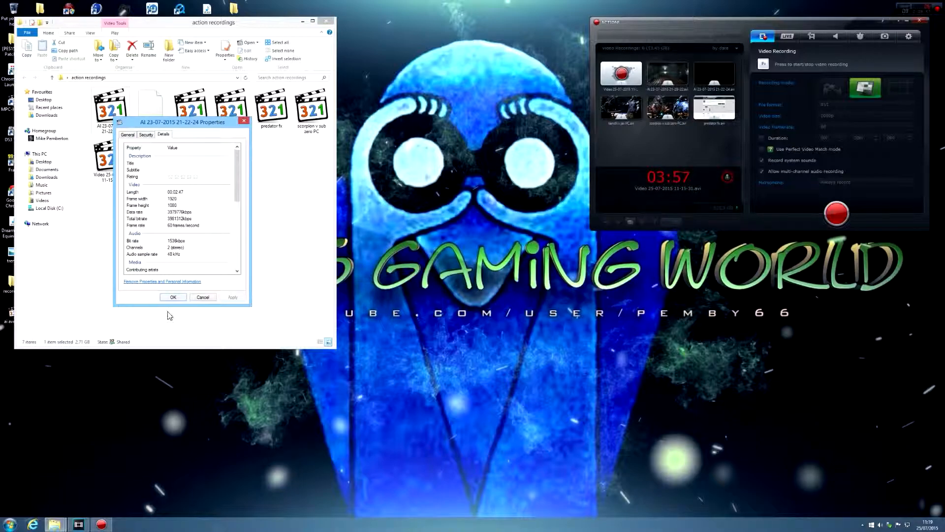
pyautogui.click(173, 297)
pyautogui.moveTo(113, 129); pyautogui.dragTo(165, 214)
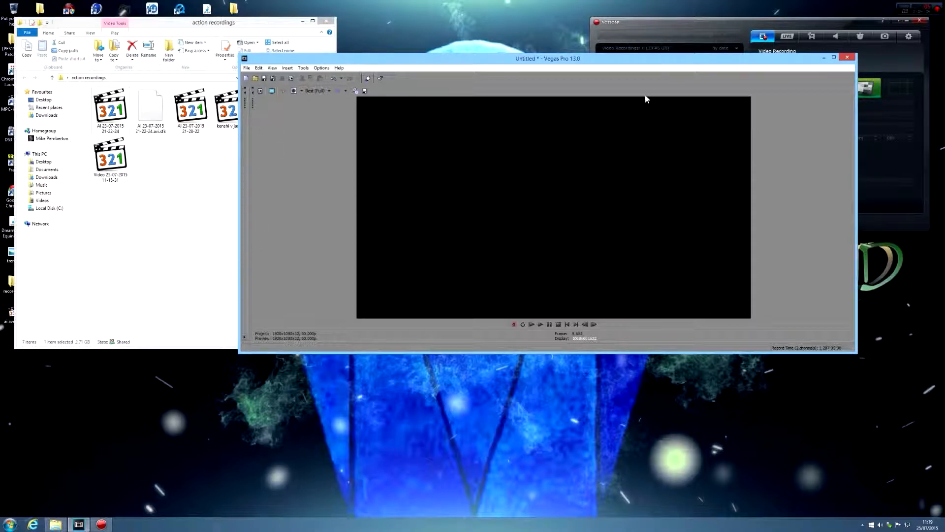
pyautogui.click(834, 58)
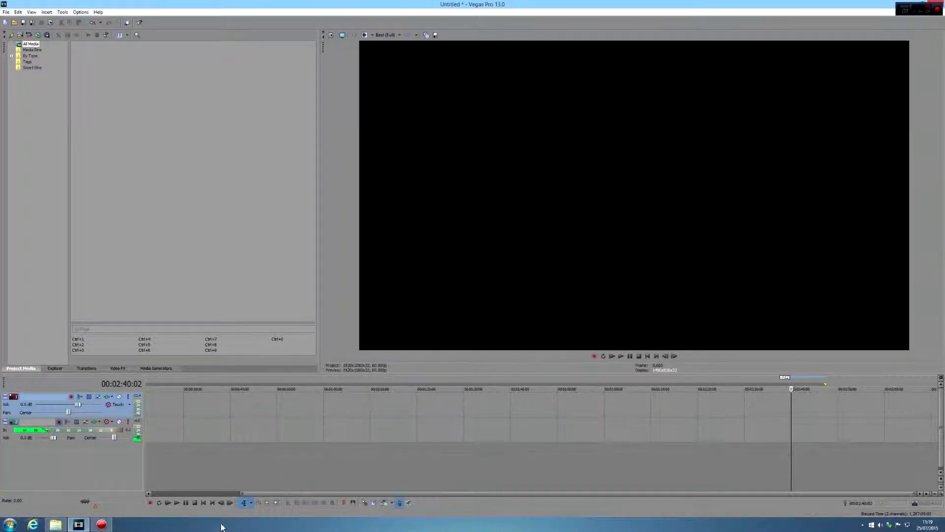
pyautogui.click(55, 524)
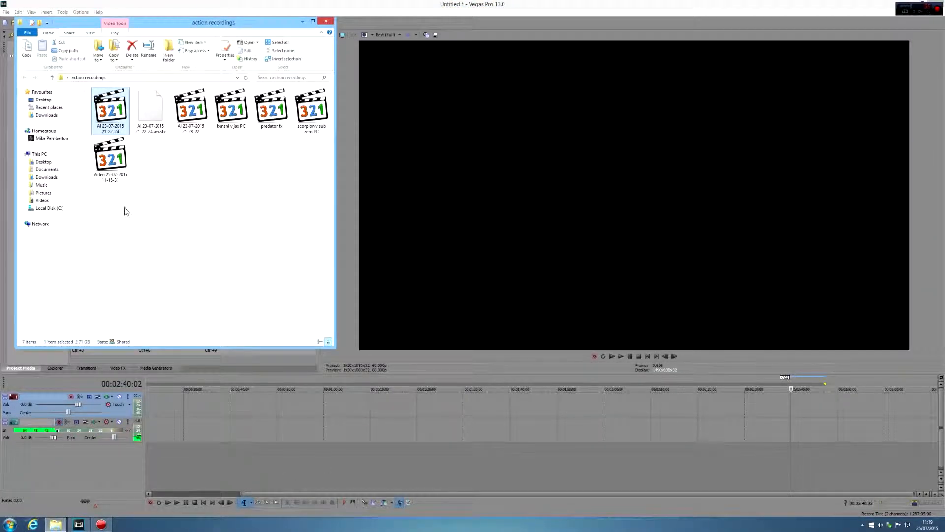
pyautogui.moveTo(109, 111); pyautogui.dragTo(165, 416)
pyautogui.moveTo(226, 410); pyautogui.dragTo(90, 396)
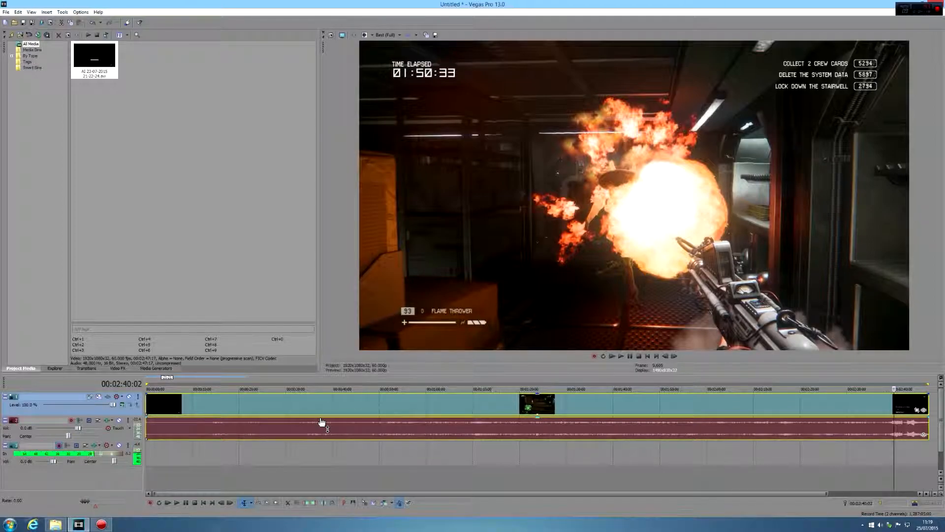
pyautogui.rightClick(77, 459)
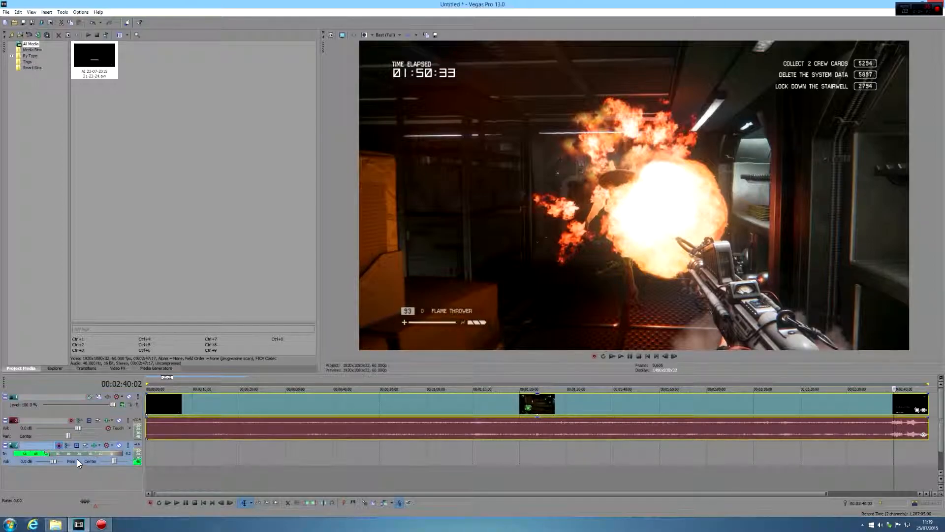
pyautogui.click(110, 326)
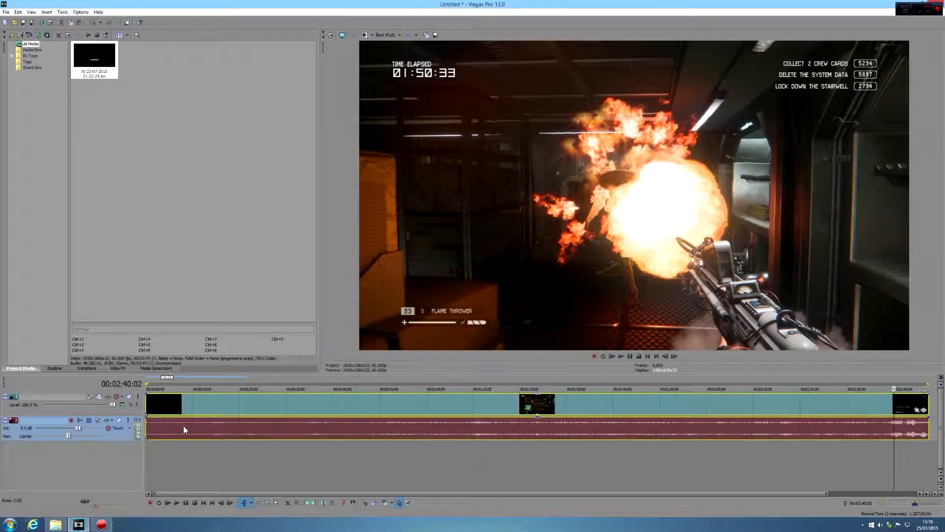
# Disable resampling for the video event on the timeline.
pyautogui.click(219, 402)
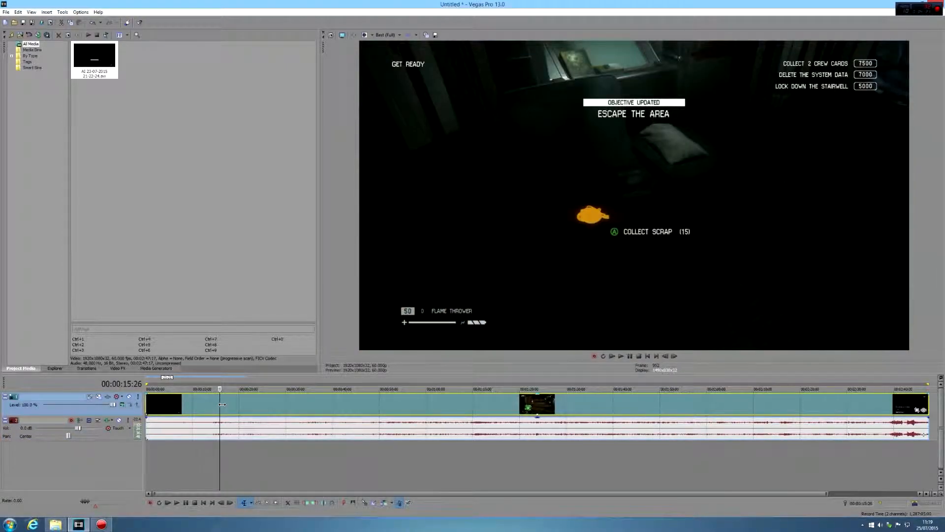
pyautogui.rightClick(232, 403)
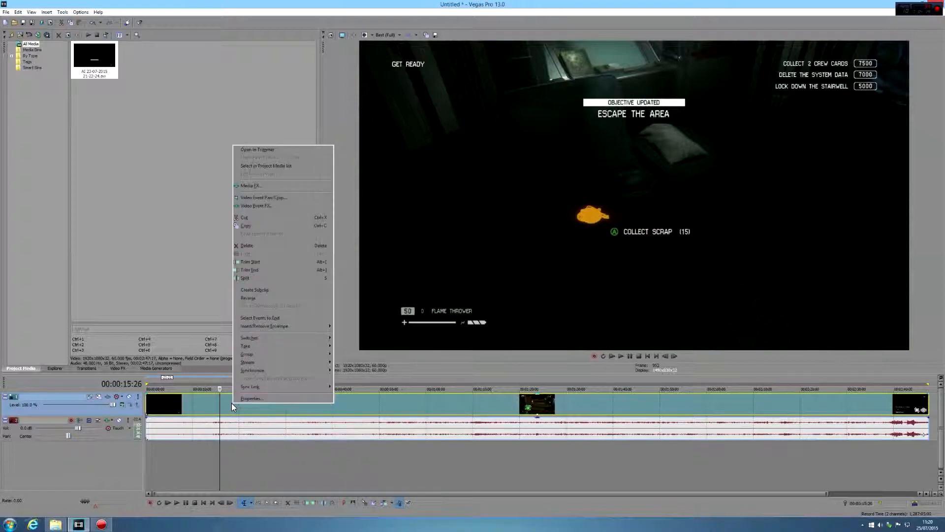
pyautogui.click(244, 399)
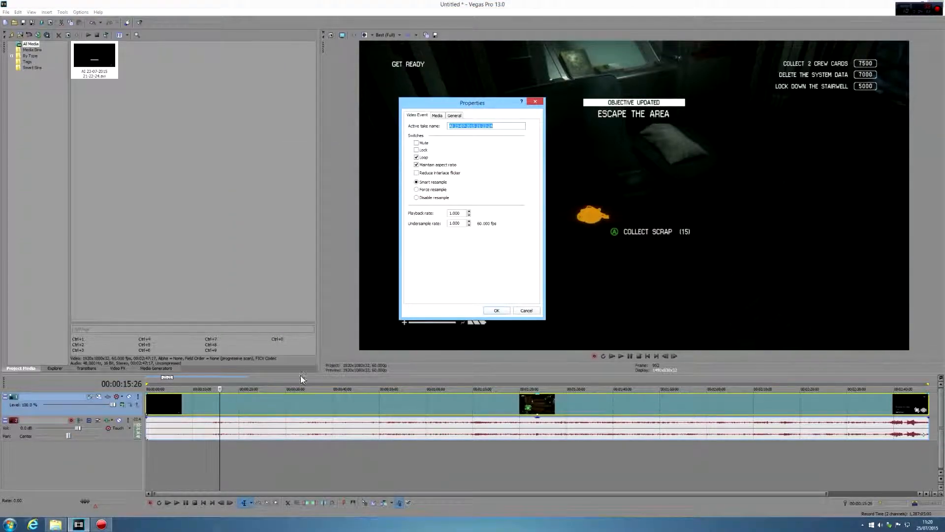
pyautogui.click(416, 198)
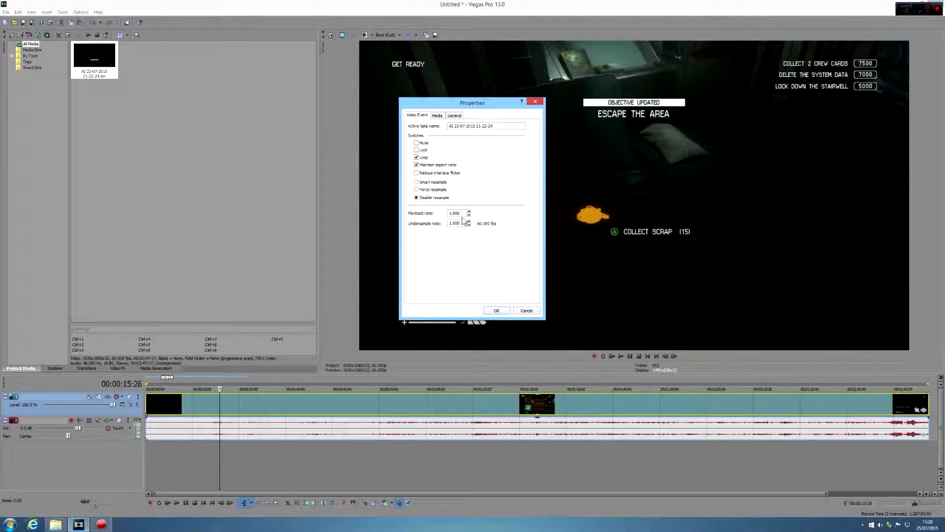
pyautogui.click(487, 311)
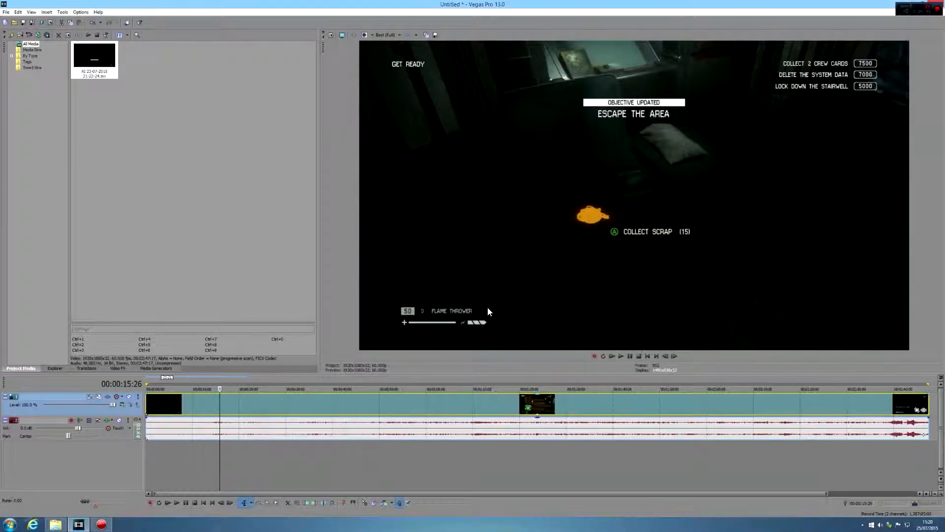
# Try the 32-bit floating point (full range) pixel format in the project properties with the view transform set to Off.
pyautogui.click(48, 22)
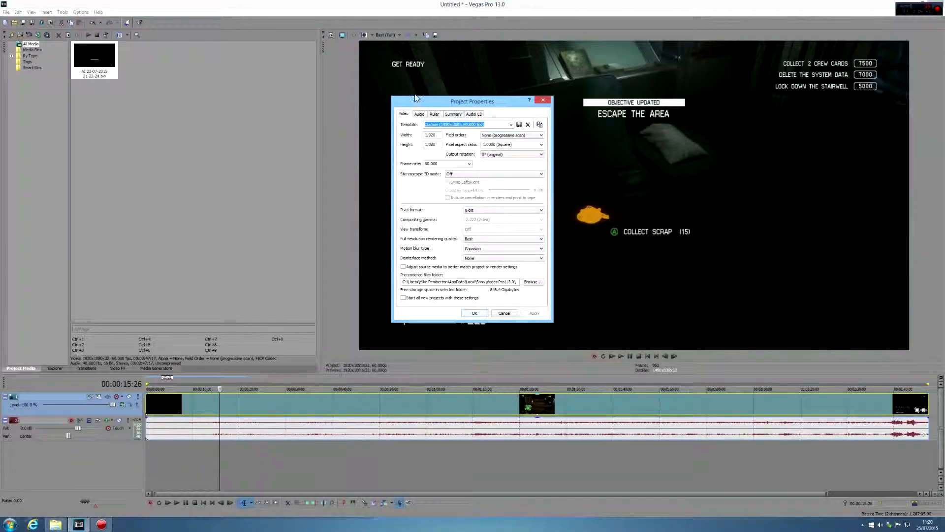
pyautogui.moveTo(423, 99); pyautogui.dragTo(197, 109)
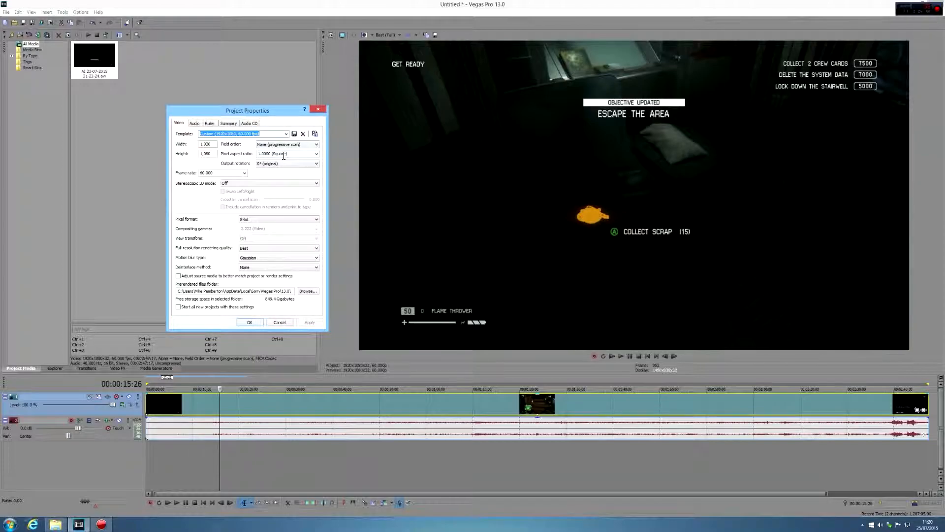
pyautogui.click(253, 221)
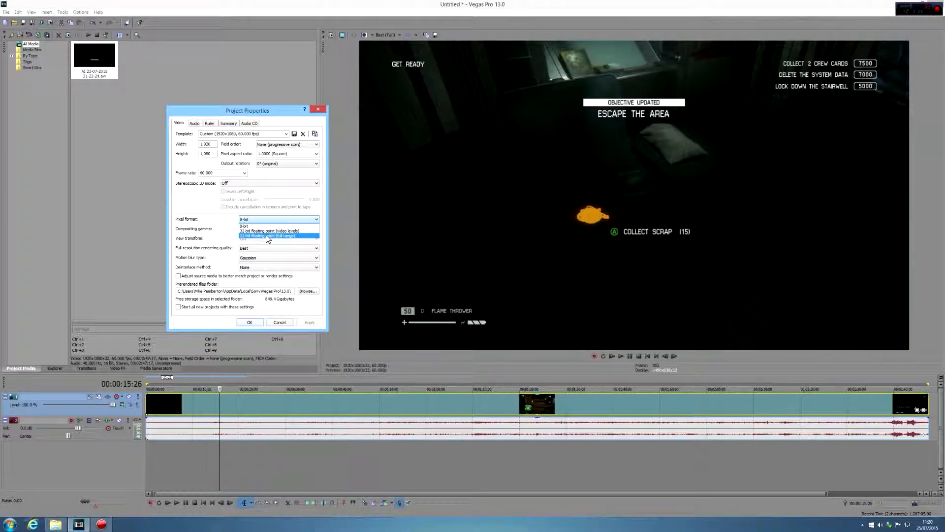
pyautogui.click(269, 235)
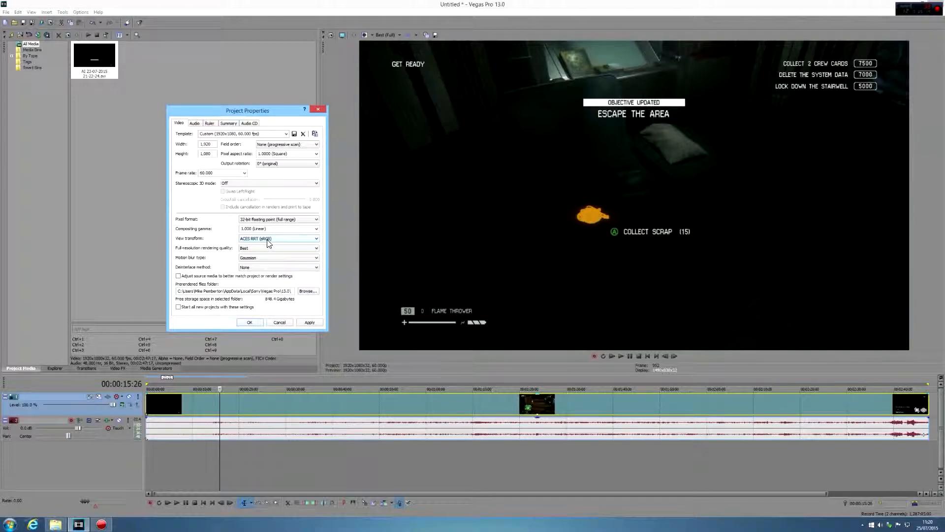
pyautogui.click(317, 240)
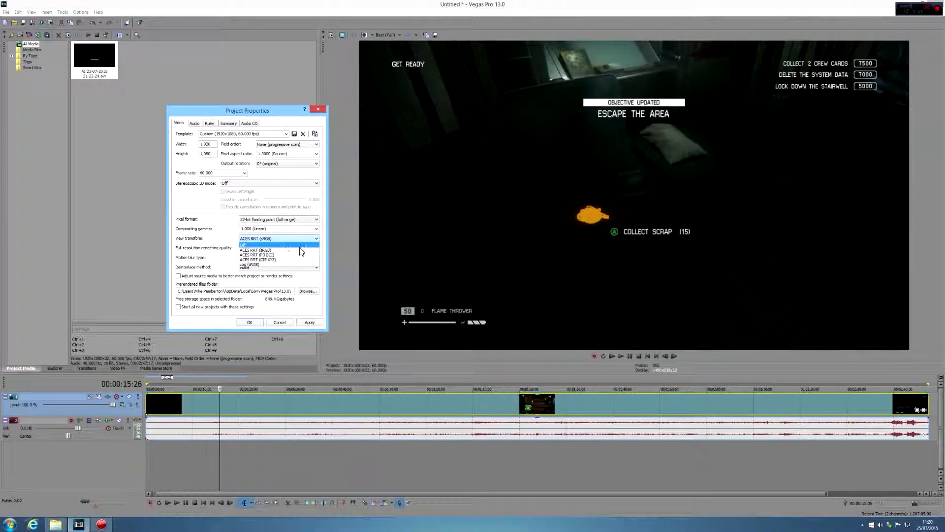
pyautogui.click(244, 245)
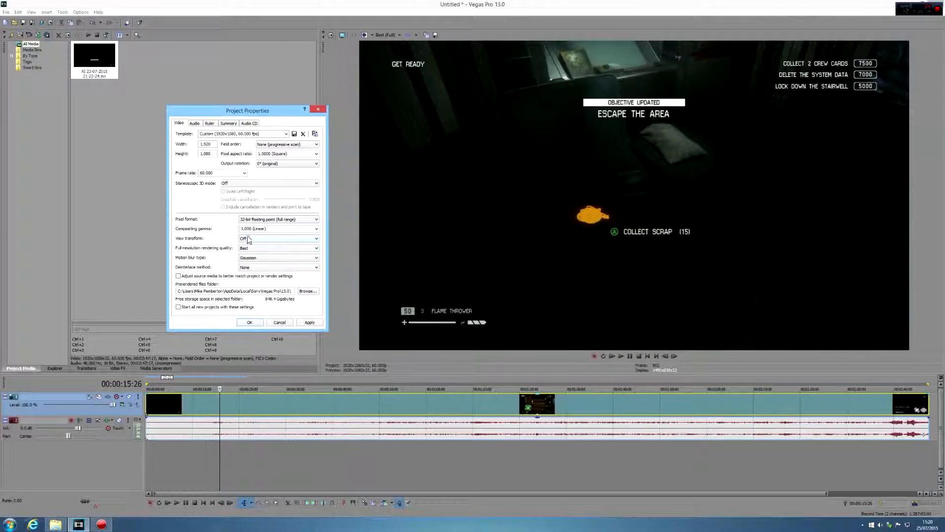
# Set the project's pixel format to 8-bit, keep full-resolution rendering quality at Best, and accept the project properties.
pyautogui.click(288, 220)
pyautogui.click(276, 225)
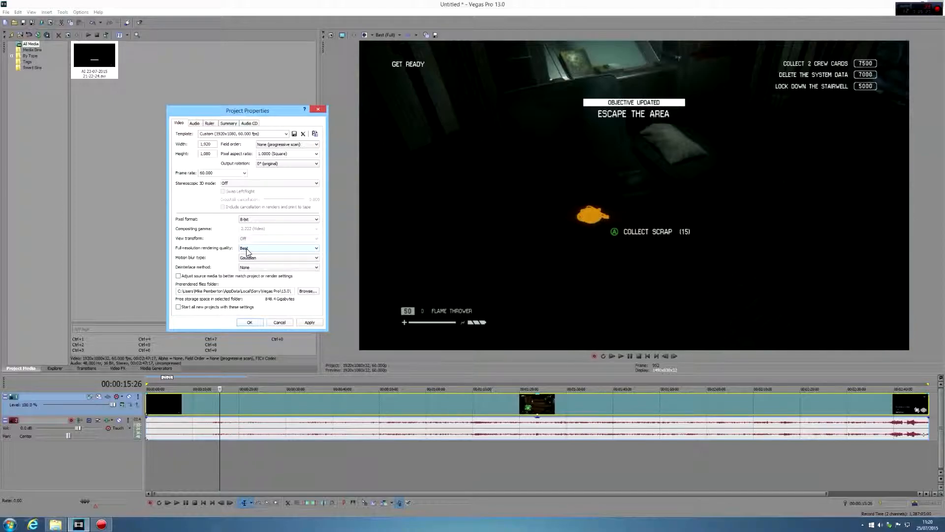
pyautogui.click(254, 248)
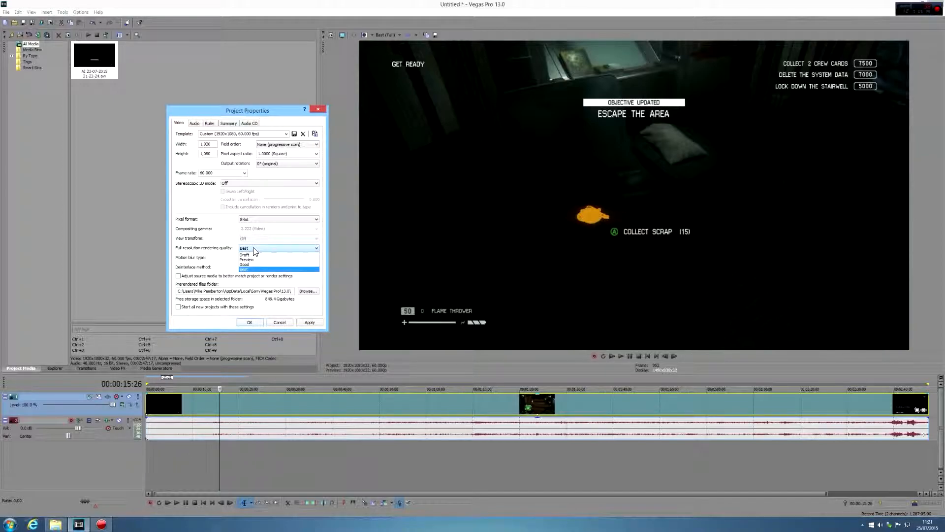
pyautogui.click(255, 250)
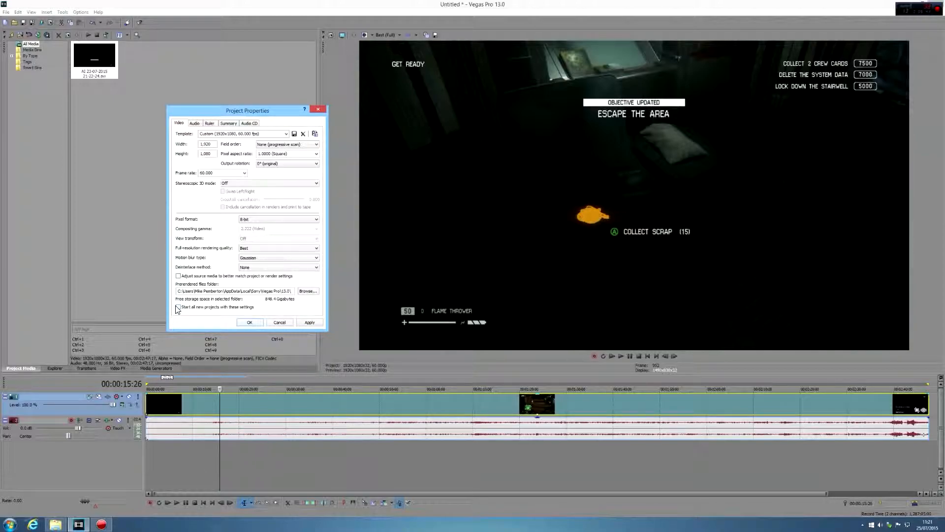
pyautogui.click(250, 322)
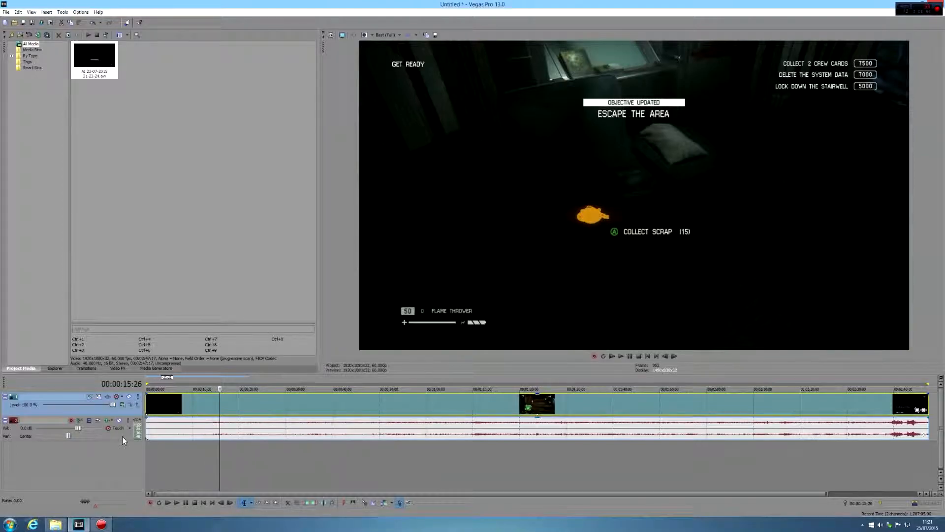
# Add the Sony Color Corrector and Sony Sharpen effects to the video track.
pyautogui.click(109, 397)
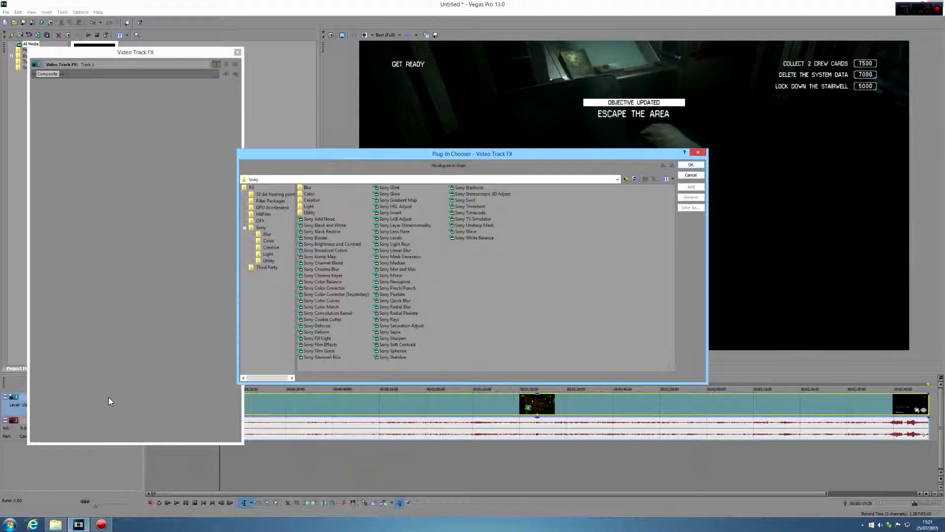
pyautogui.click(328, 288)
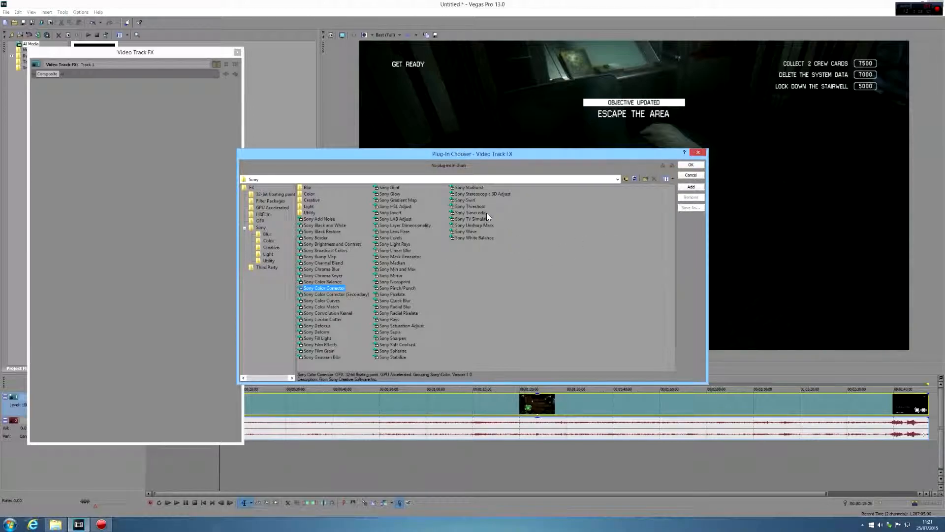
pyautogui.click(692, 187)
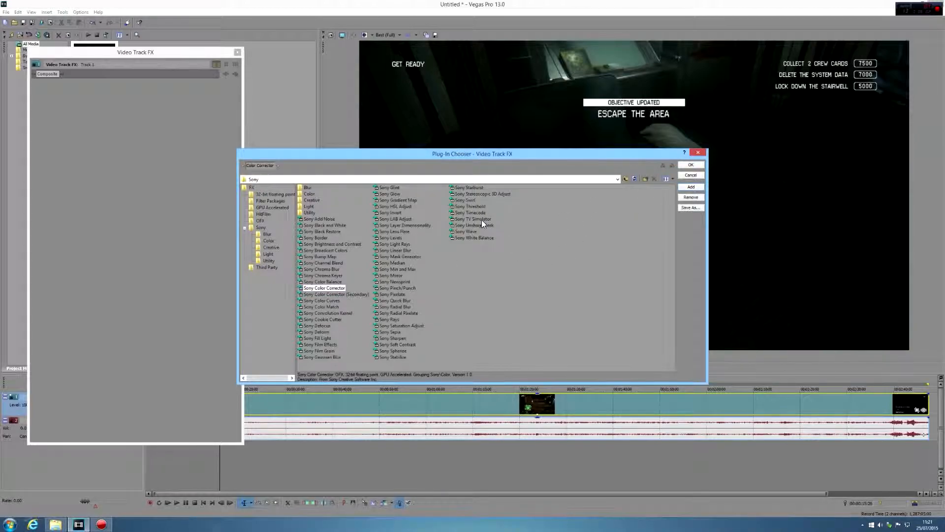
pyautogui.click(393, 338)
pyautogui.click(690, 187)
pyautogui.click(690, 165)
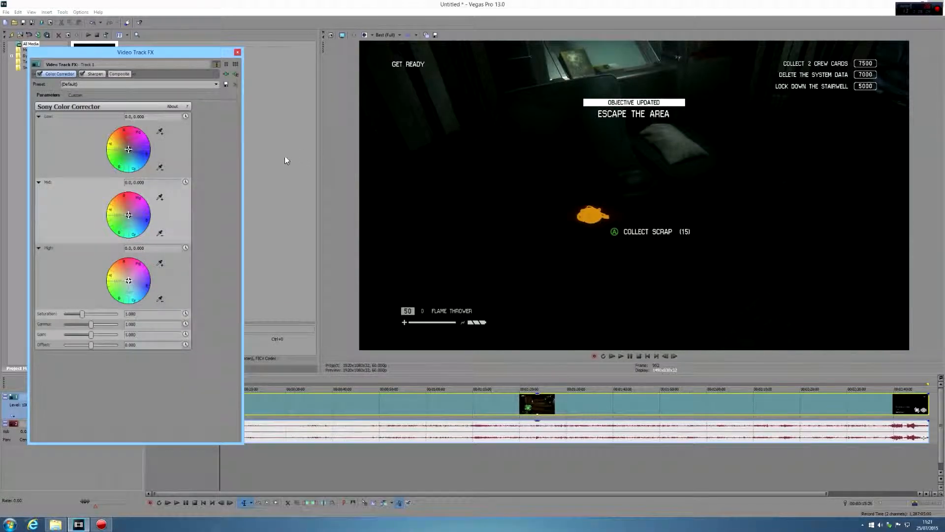
# Load the 1.1 preset in the track's Color Corrector and the my new 2 preset in its Sharpen effect.
pyautogui.click(215, 82)
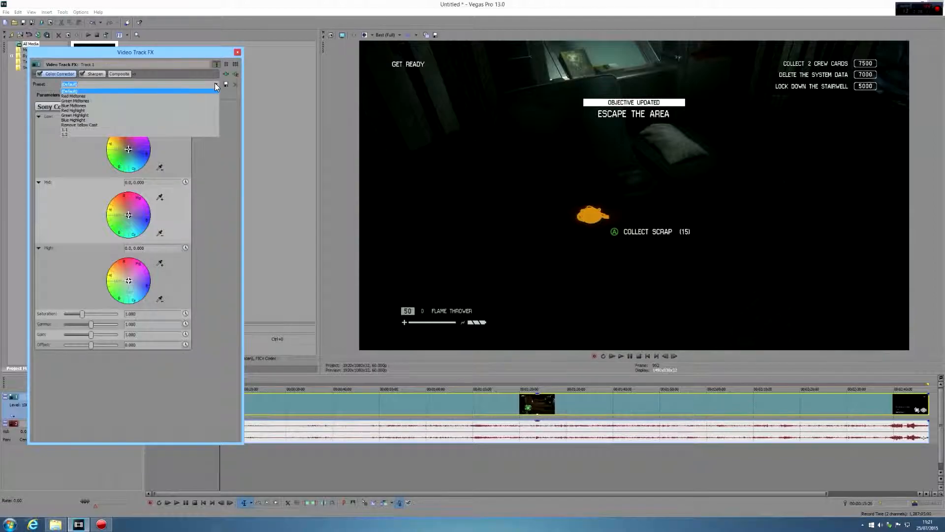
pyautogui.click(66, 128)
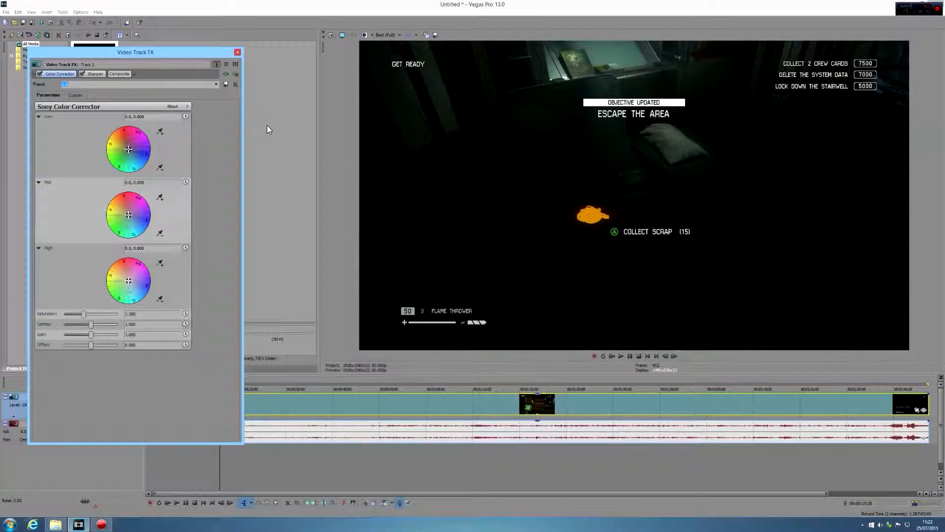
pyautogui.click(93, 73)
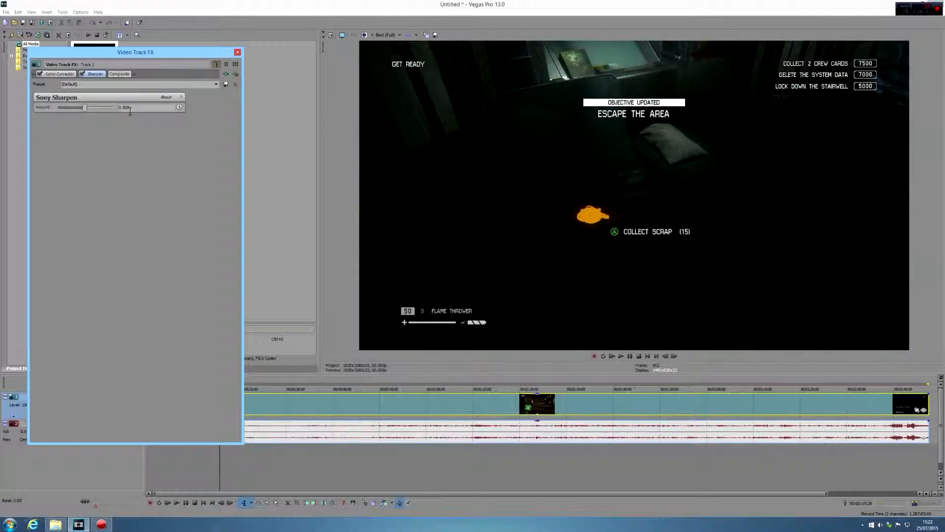
pyautogui.click(216, 85)
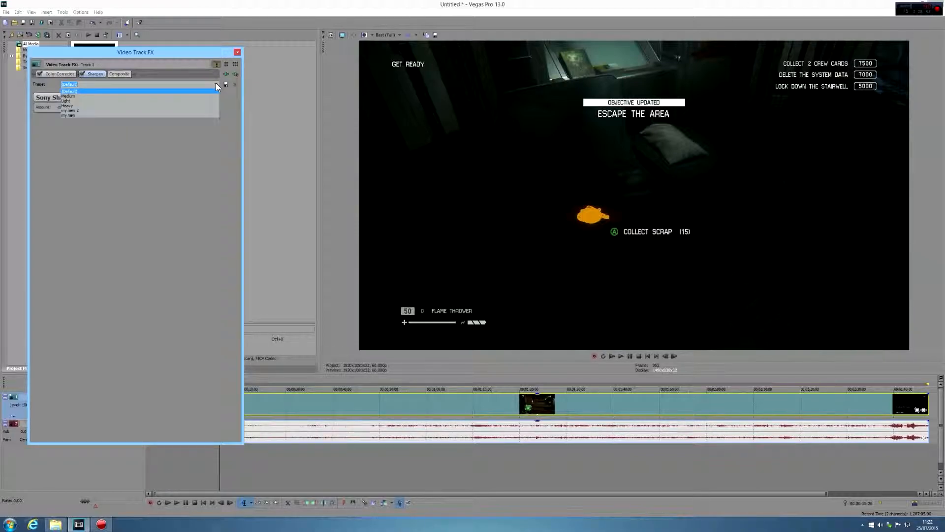
pyautogui.click(68, 114)
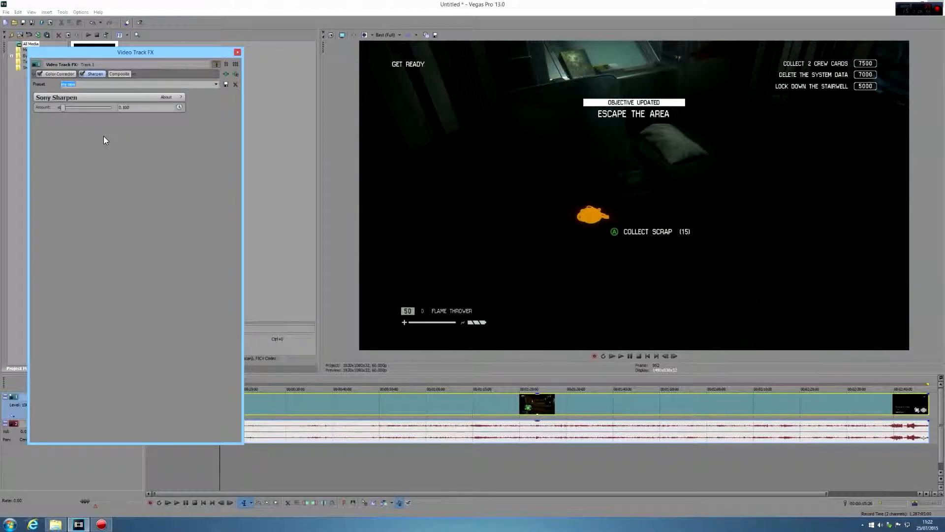
pyautogui.click(216, 85)
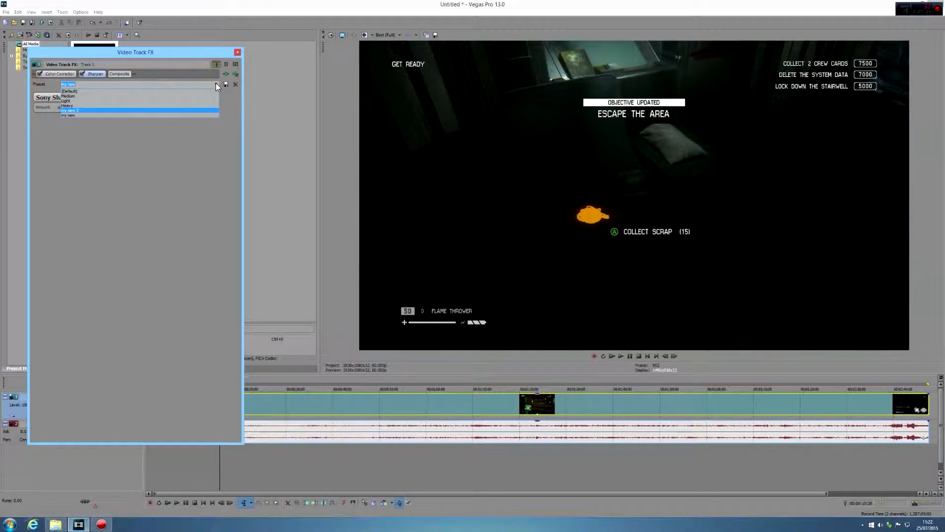
pyautogui.click(74, 110)
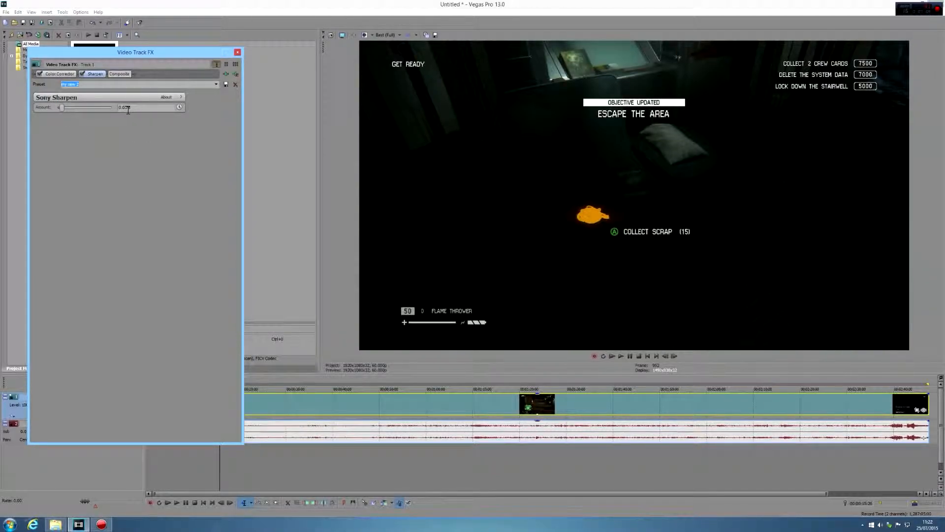
# Review the video track's Color Corrector and Sharpen settings and close the track effects window.
pyautogui.click(57, 74)
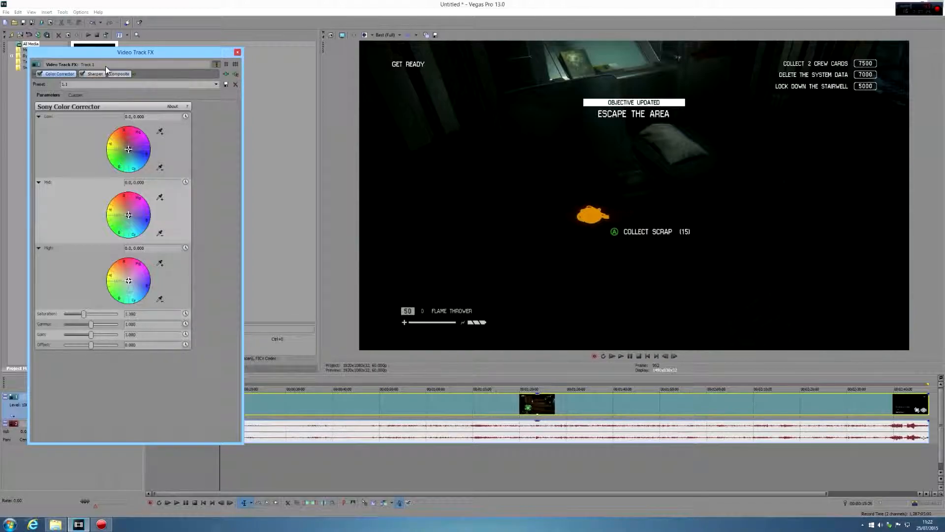
pyautogui.click(94, 74)
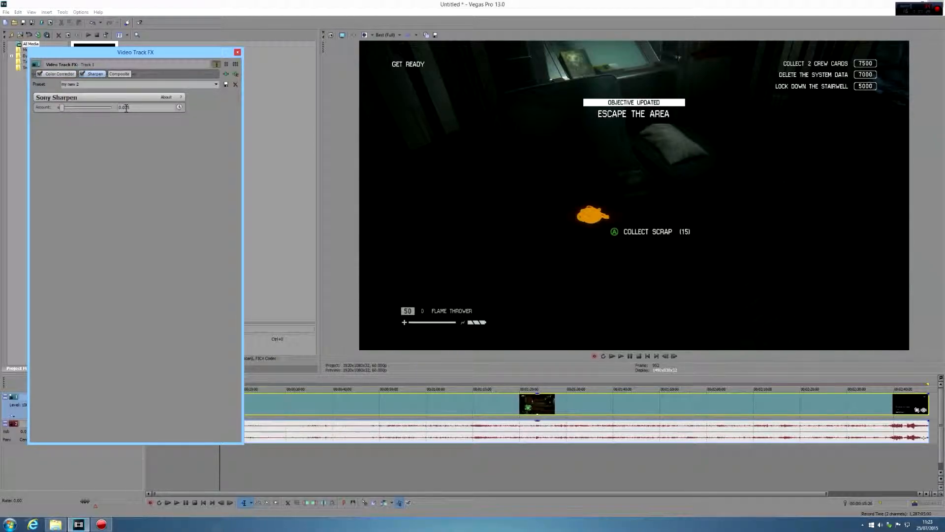
pyautogui.moveTo(136, 108); pyautogui.dragTo(125, 112)
pyautogui.click(237, 51)
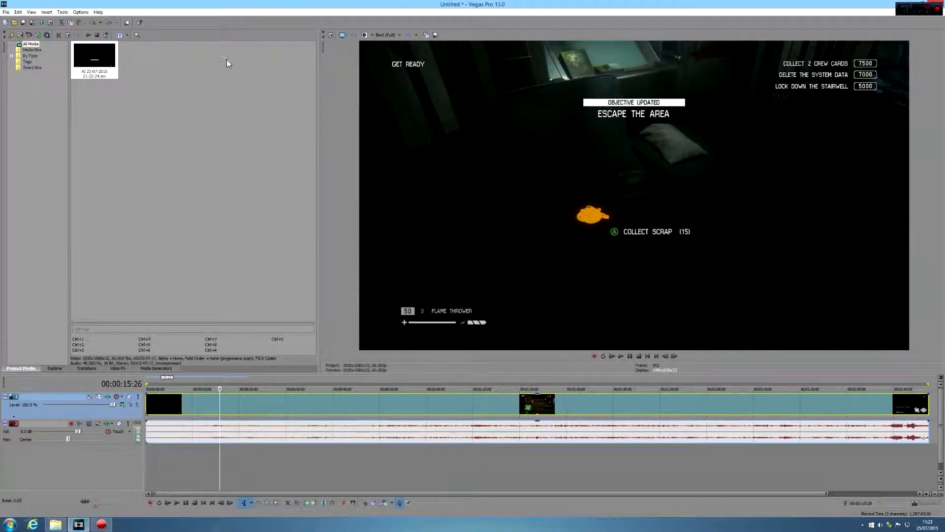
# Open the render settings and select the Internet 1920x1080-30p template under the Sony AVC/MVC format.
pyautogui.click(42, 23)
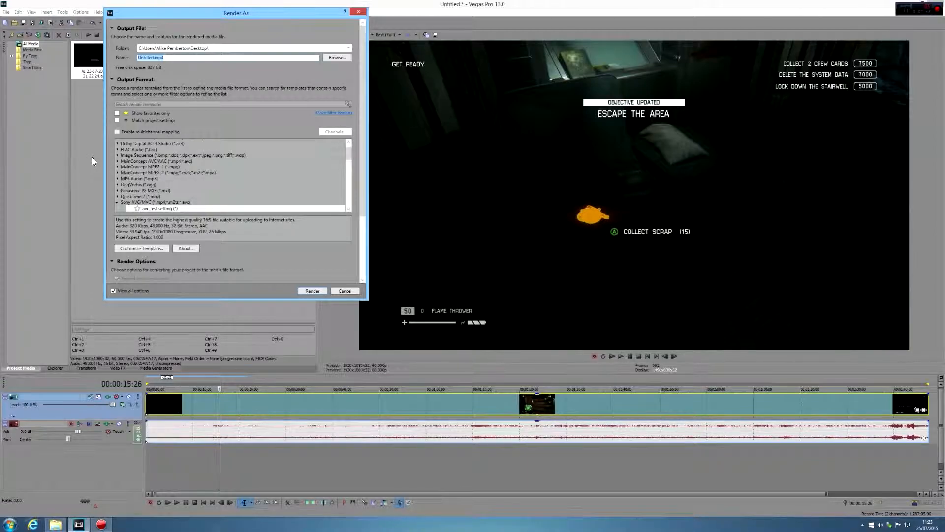
pyautogui.click(153, 209)
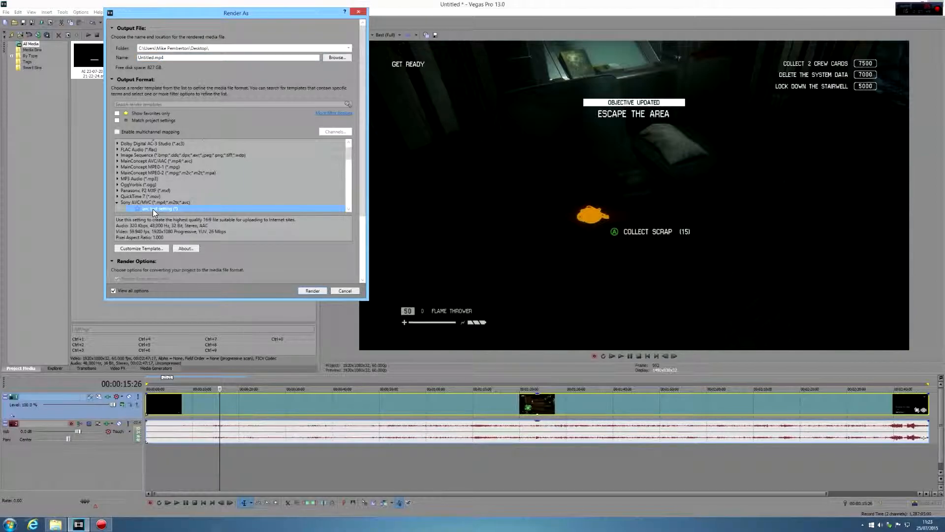
pyautogui.click(115, 202)
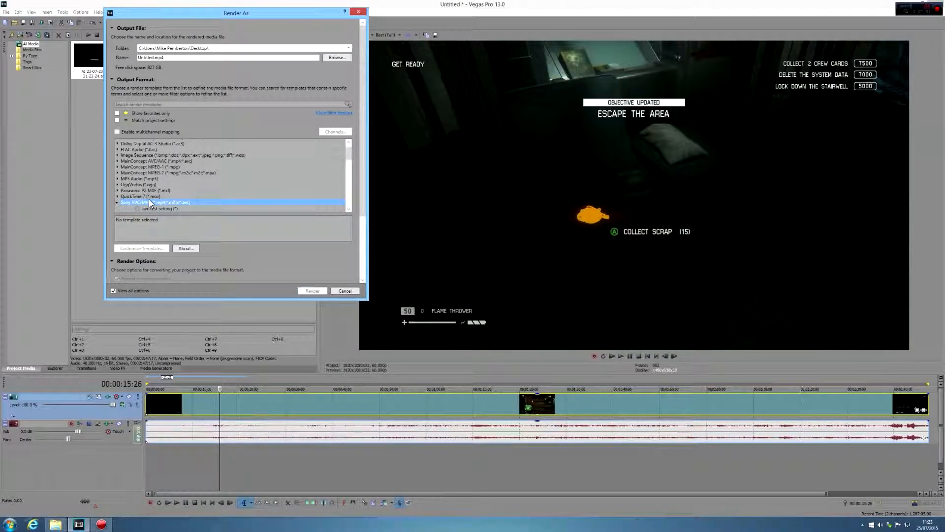
pyautogui.click(347, 174)
pyautogui.moveTo(347, 175)
pyautogui.mouseDown()
pyautogui.moveTo(350, 148)
pyautogui.moveTo(347, 163)
pyautogui.mouseUp()
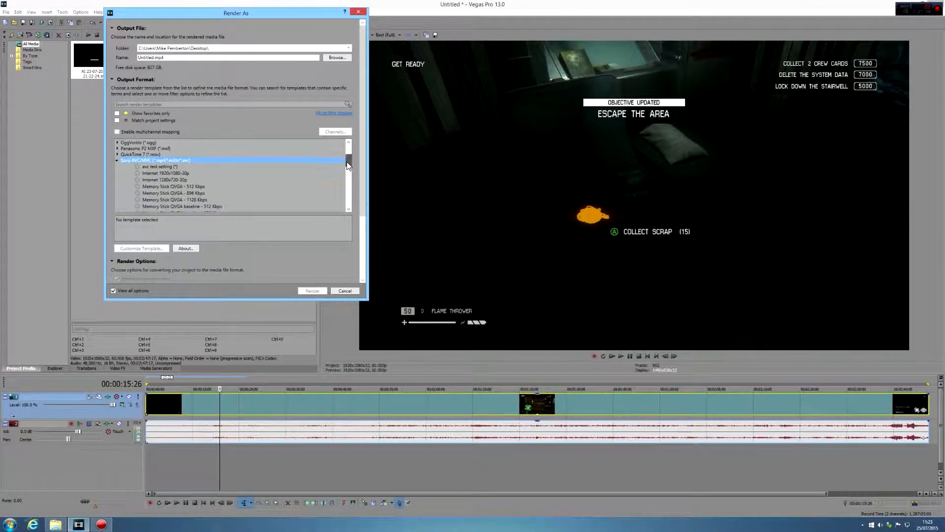
pyautogui.click(174, 172)
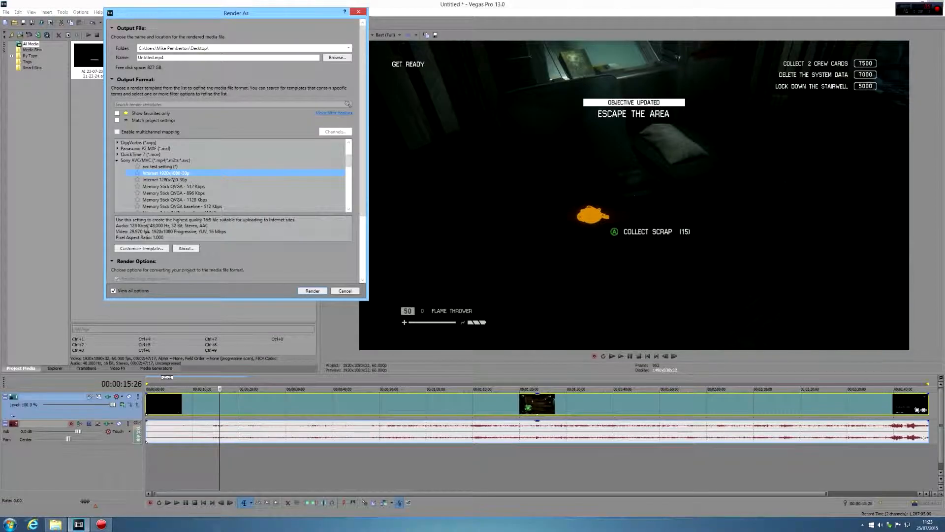
# Customize the template's video settings, keeping the AVC format, with a 59.940 (Double NTSC) frame rate and a 25,999,360 bps bit rate.
pyautogui.click(143, 248)
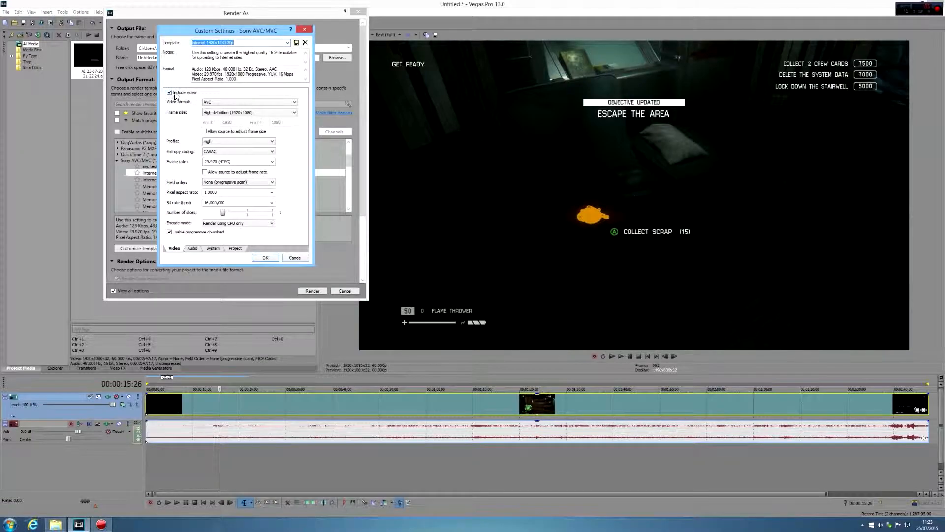
pyautogui.click(216, 103)
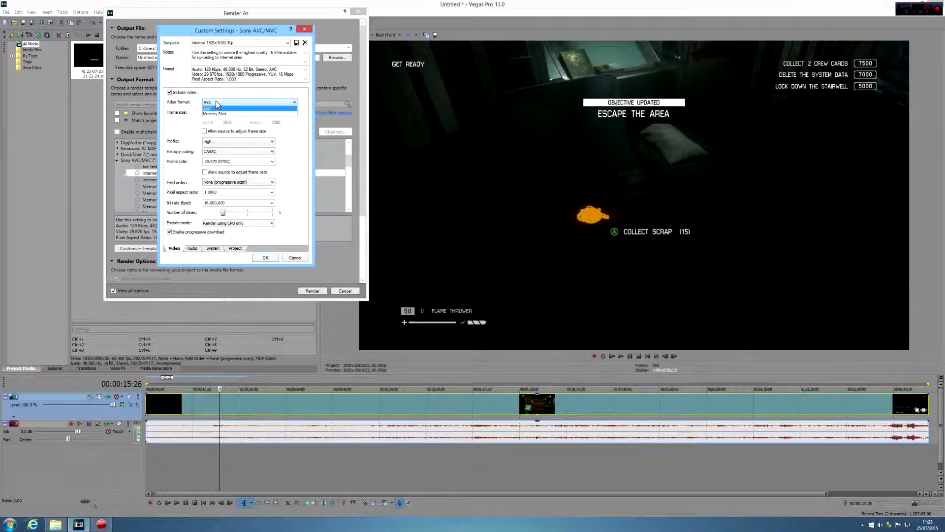
pyautogui.click(227, 98)
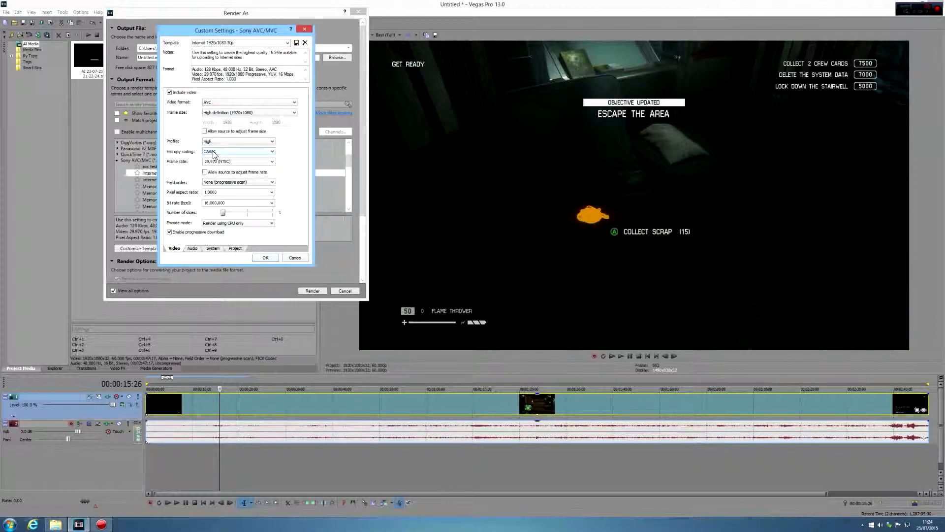
pyautogui.click(270, 164)
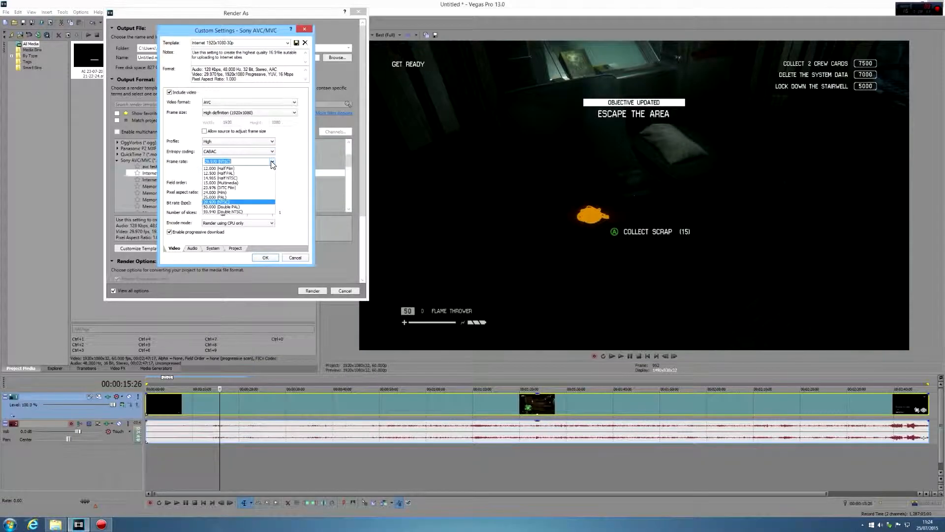
pyautogui.click(217, 212)
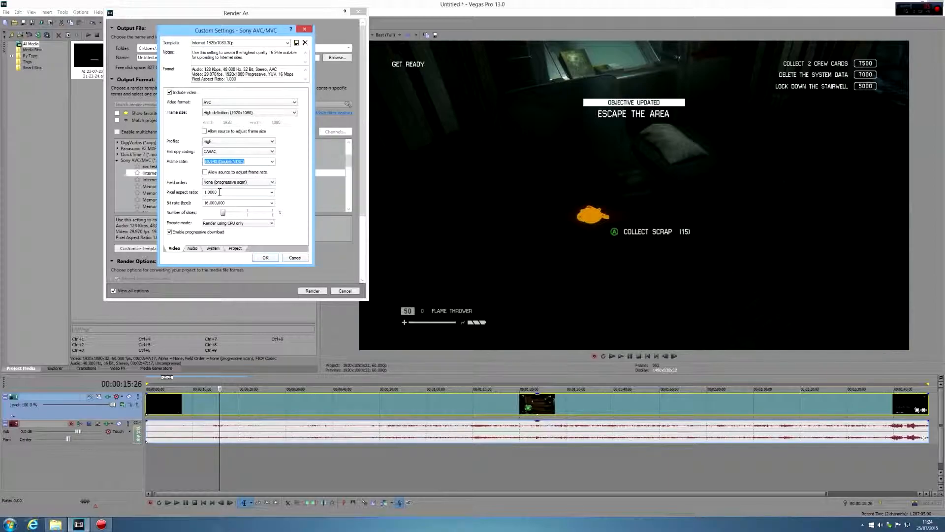
pyautogui.click(271, 203)
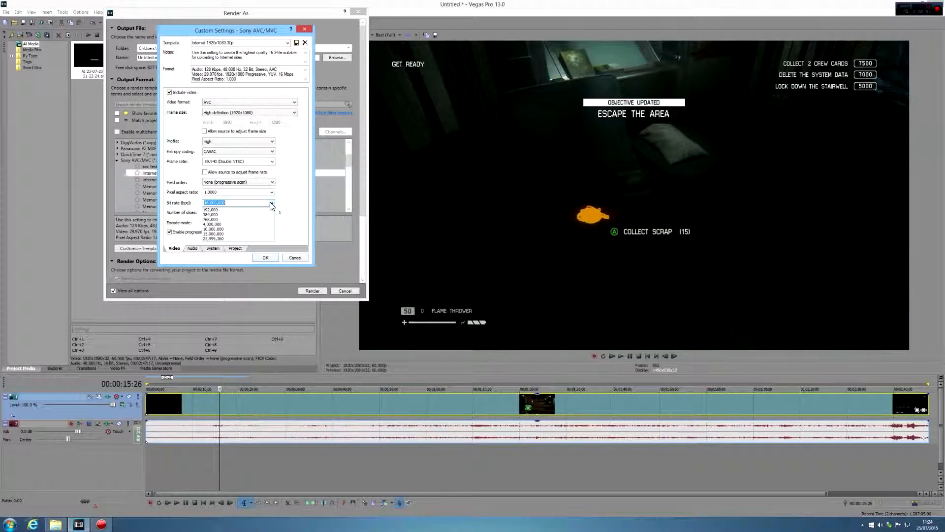
pyautogui.click(217, 239)
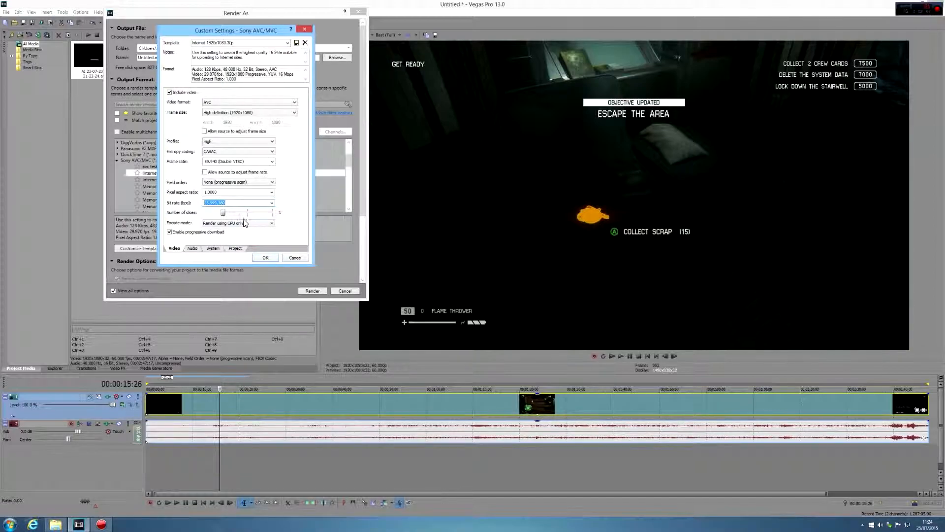
# Set the encode mode to Render using GPU if available and check the system's GPU support.
pyautogui.click(270, 224)
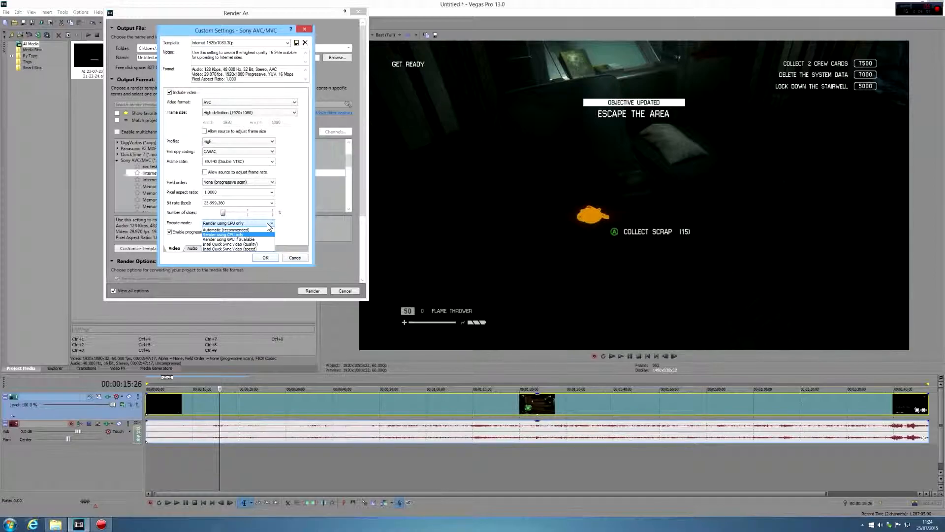
pyautogui.click(240, 240)
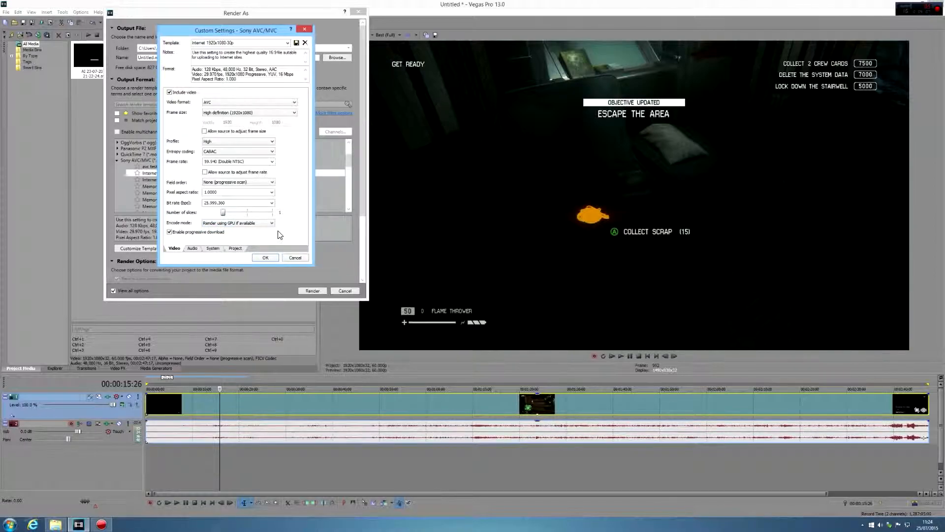
pyautogui.click(213, 249)
pyautogui.click(178, 114)
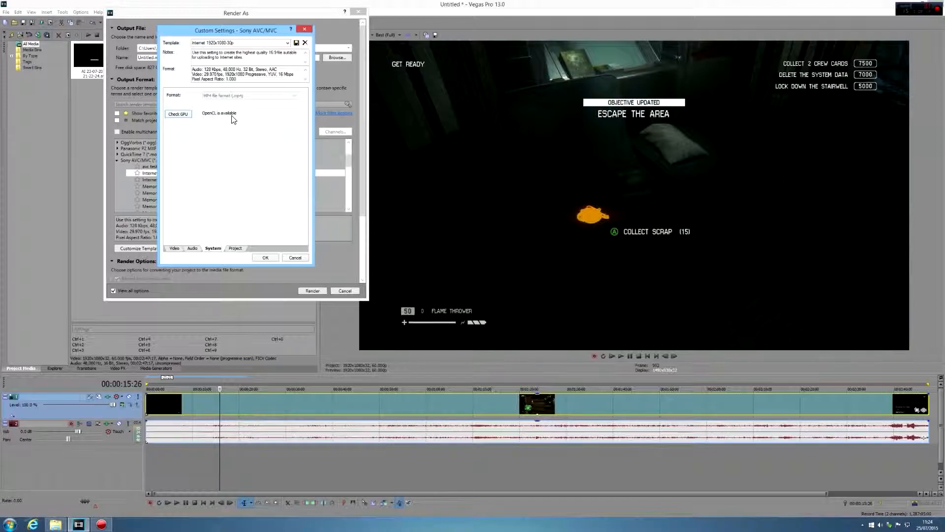
pyautogui.click(175, 249)
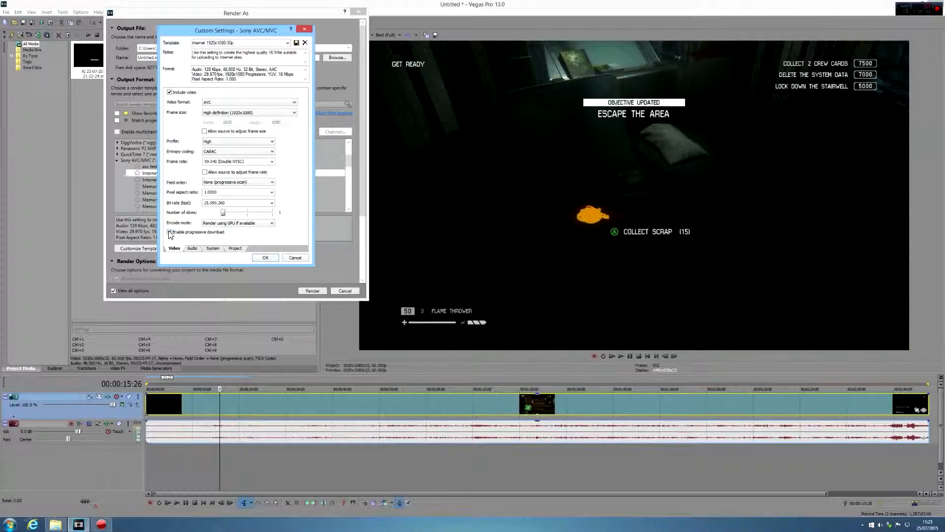
# Set the template's video rendering quality to Best in its project settings.
pyautogui.click(212, 248)
pyautogui.click(235, 248)
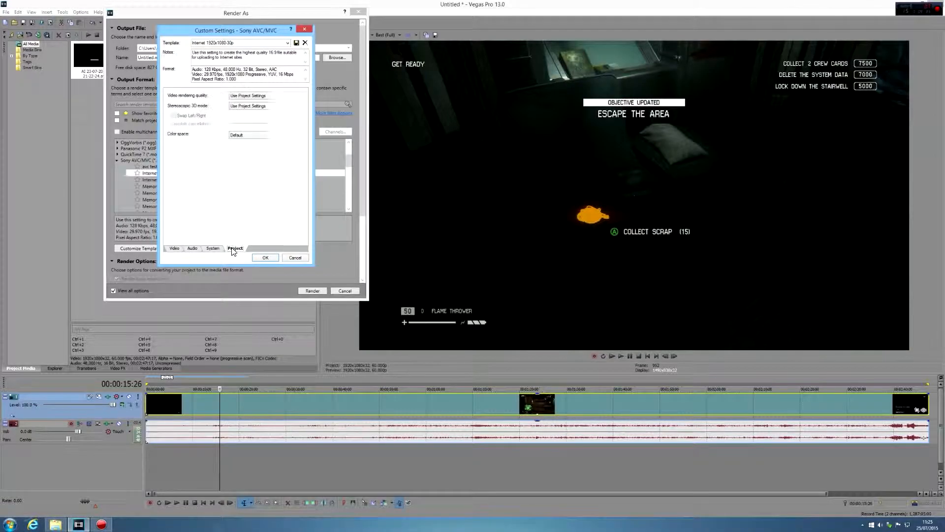
pyautogui.click(267, 96)
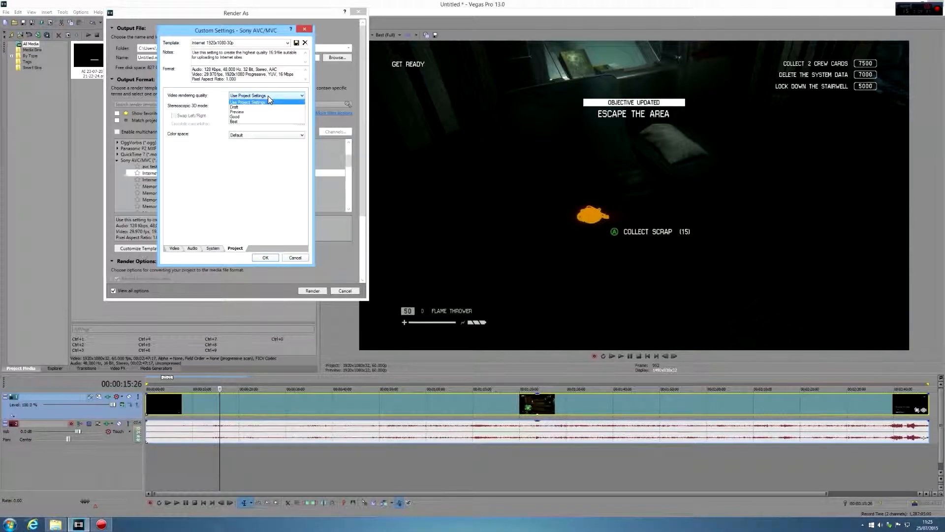
pyautogui.click(232, 121)
# Set the template's audio bit rate to 192,000 bps and accept the custom render settings.
pyautogui.click(192, 249)
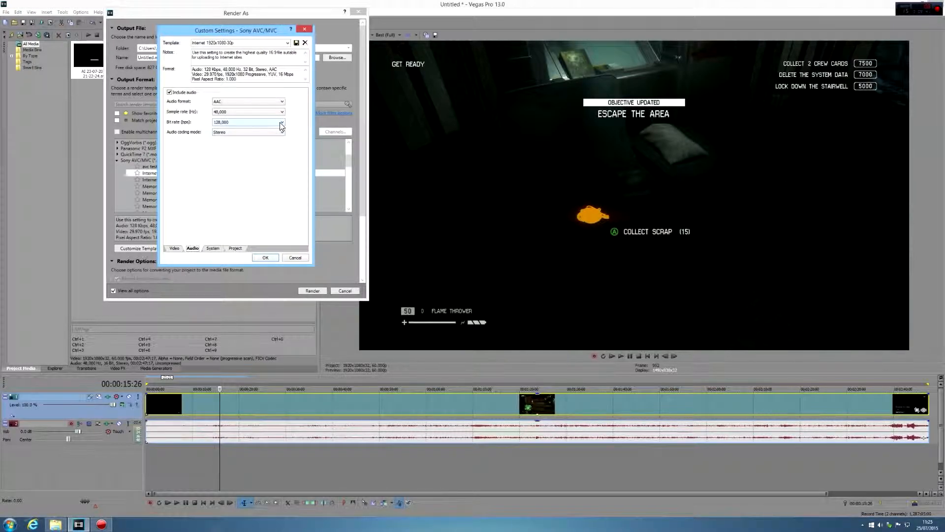
pyautogui.click(281, 122)
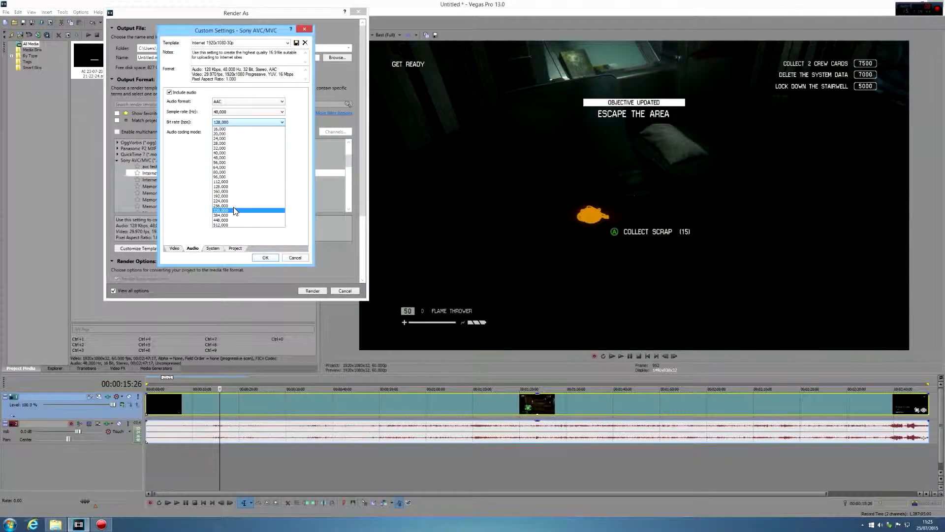
pyautogui.click(226, 197)
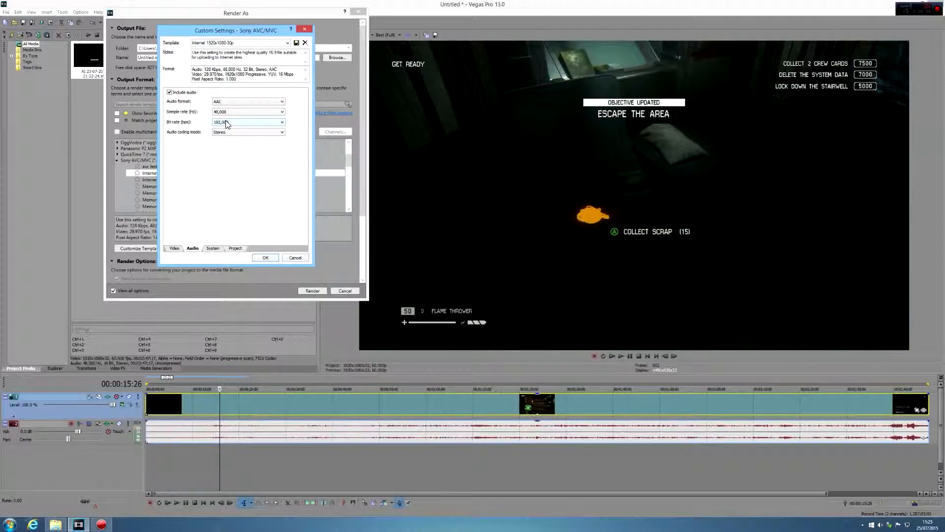
pyautogui.click(259, 257)
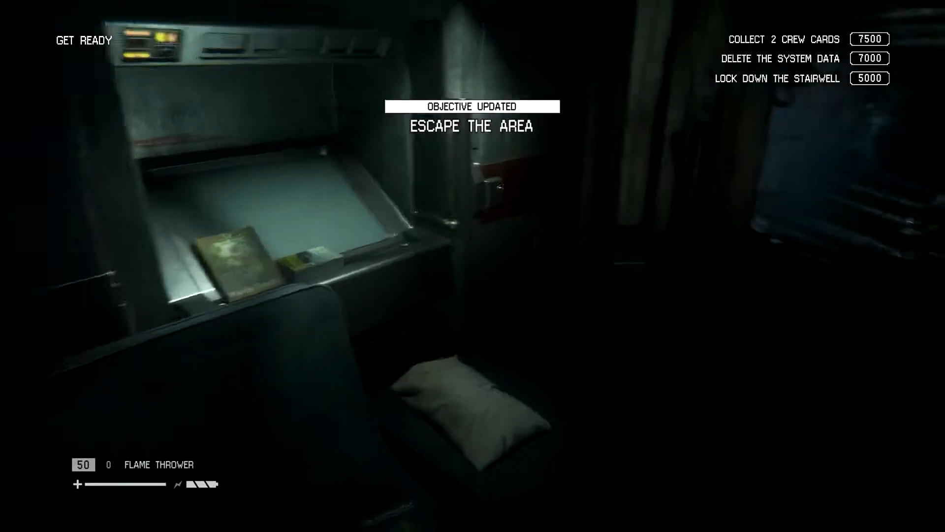
pyautogui.press('e')
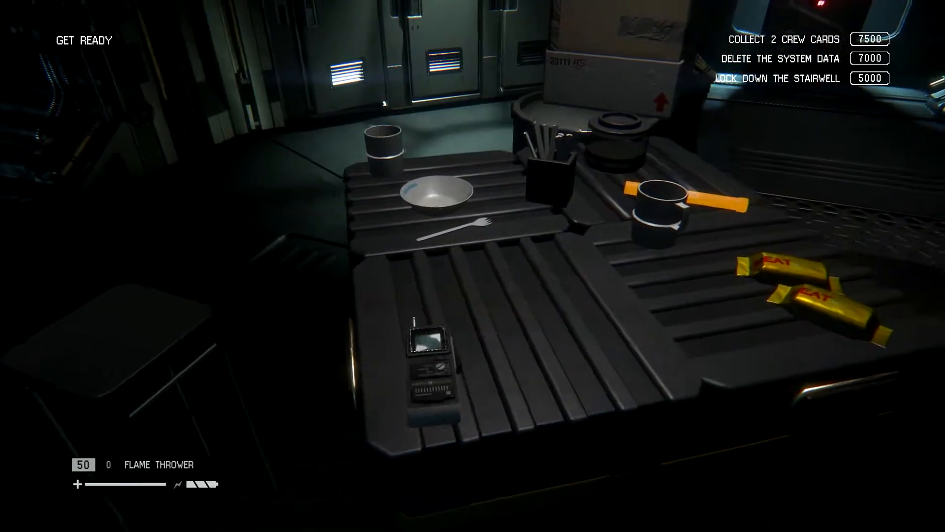
pyautogui.press('e')
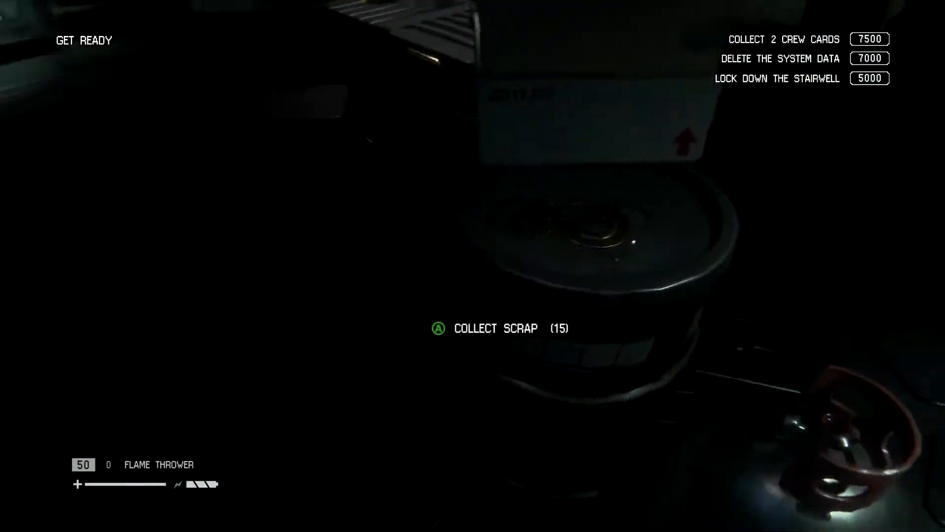
pyautogui.press('e')
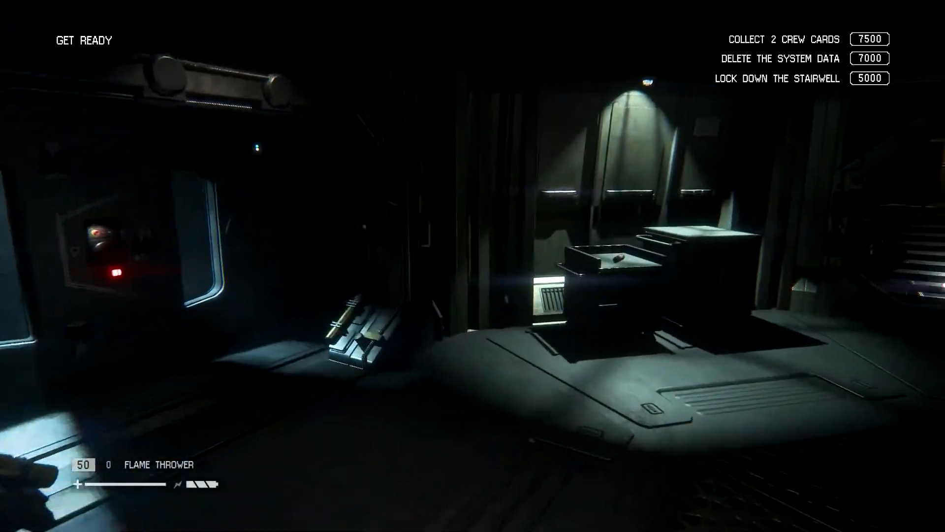
pyautogui.press('e')
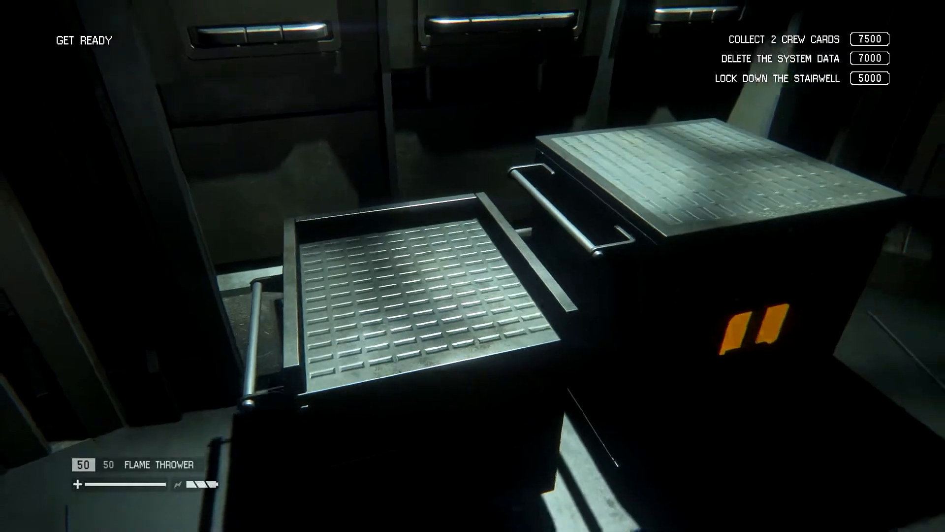
pyautogui.press('r')
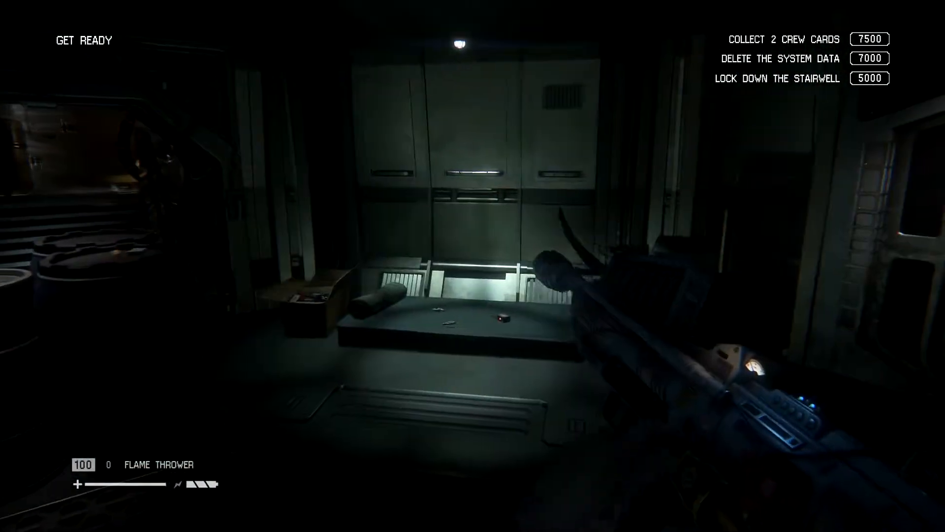
pyautogui.press('w')
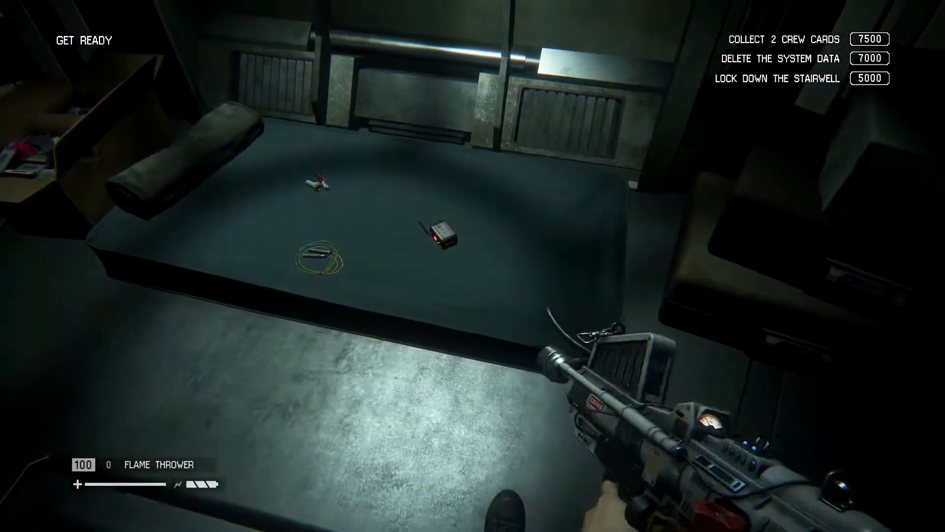
pyautogui.press('e')
pyautogui.press('w')
pyautogui.press('e')
pyautogui.press('e')
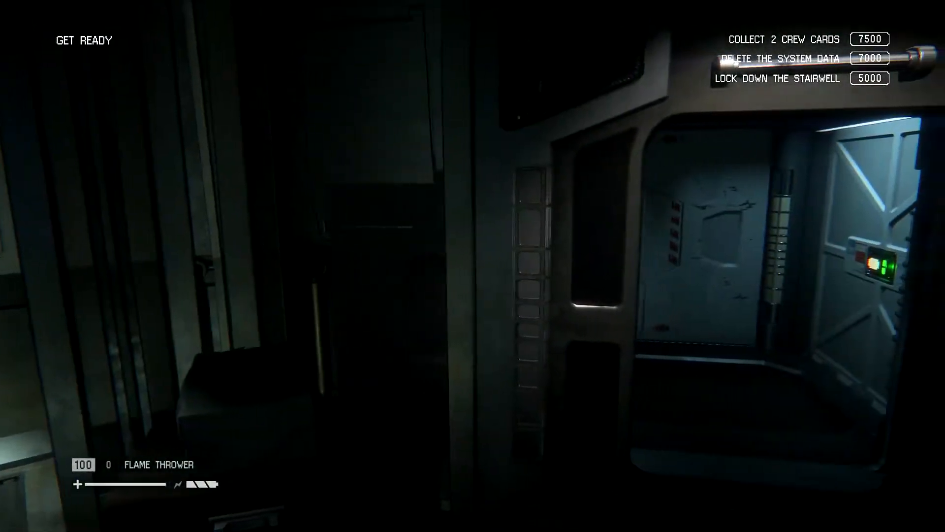
pyautogui.press('w')
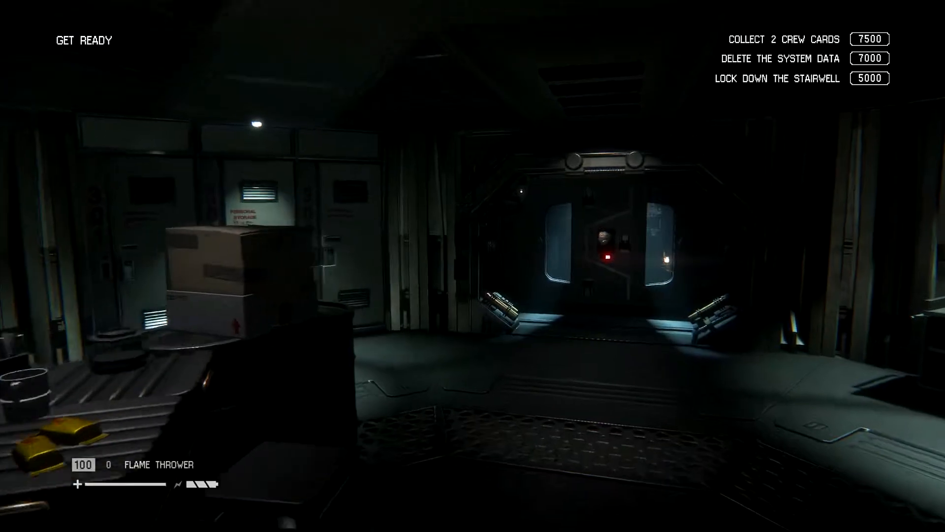
pyautogui.press('w')
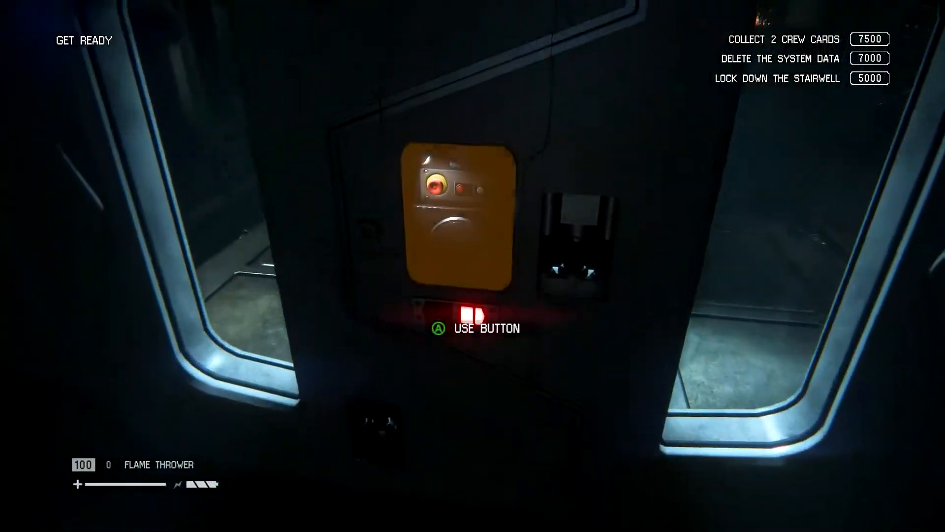
pyautogui.press('e')
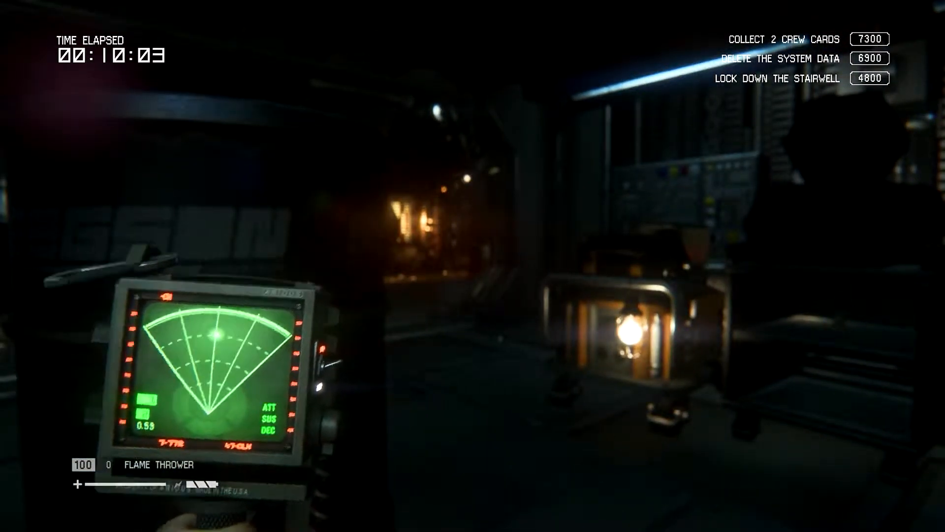
pyautogui.press('w')
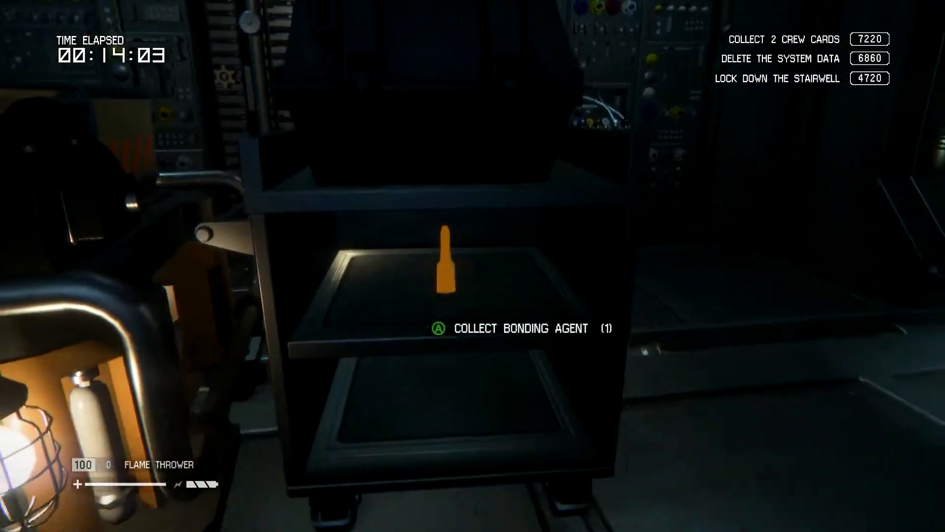
pyautogui.press('e')
pyautogui.press('w')
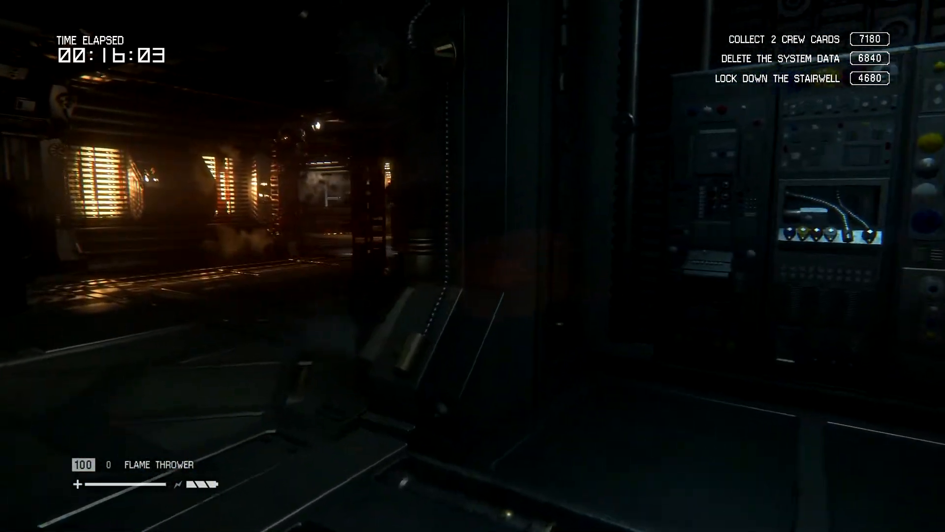
pyautogui.press('w')
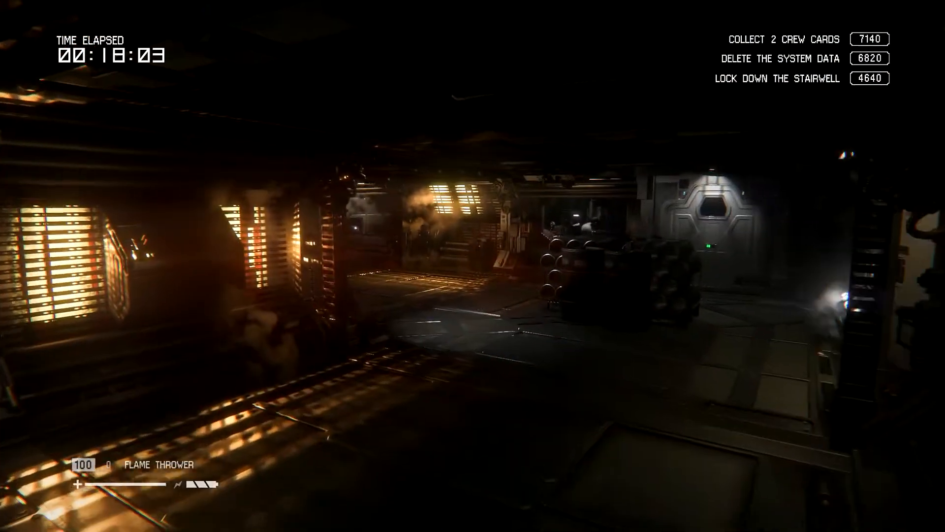
pyautogui.press('w')
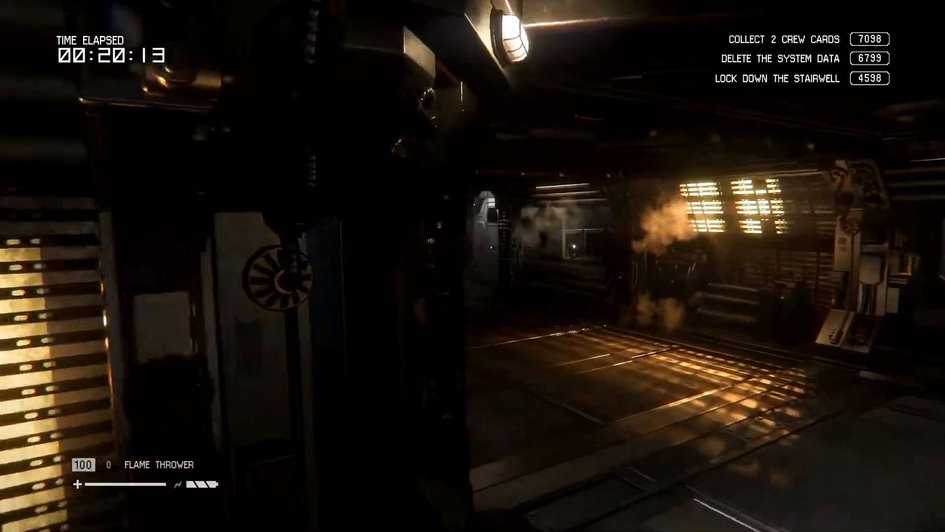
pyautogui.press('w')
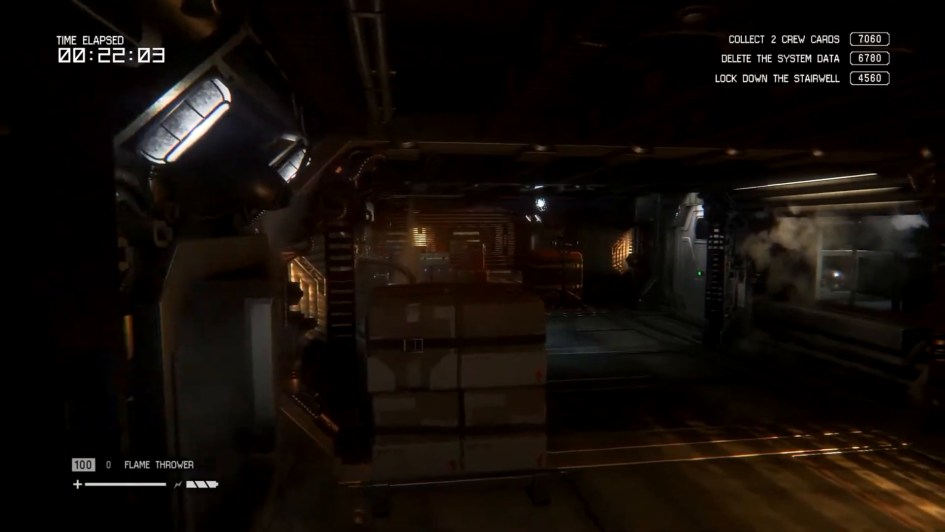
pyautogui.press('s')
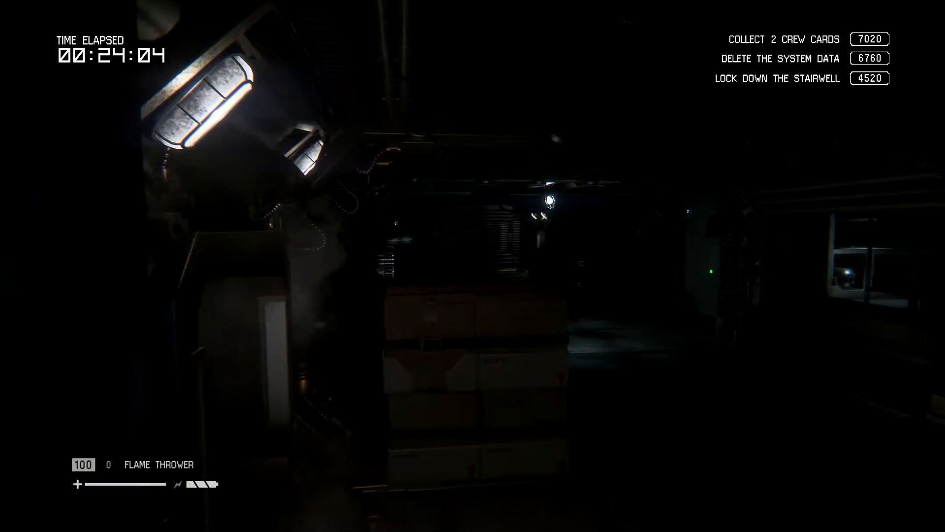
pyautogui.press('c')
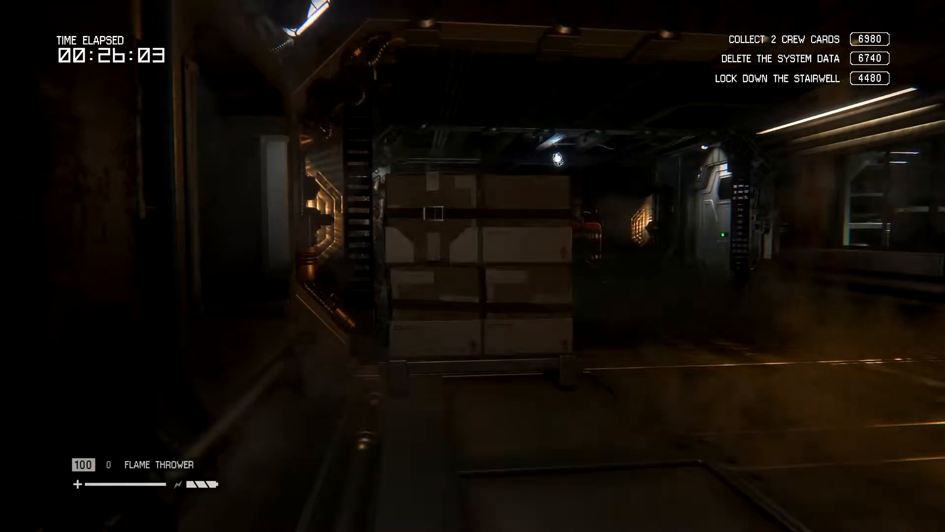
pyautogui.press('w')
pyautogui.press('d')
pyautogui.press('w')
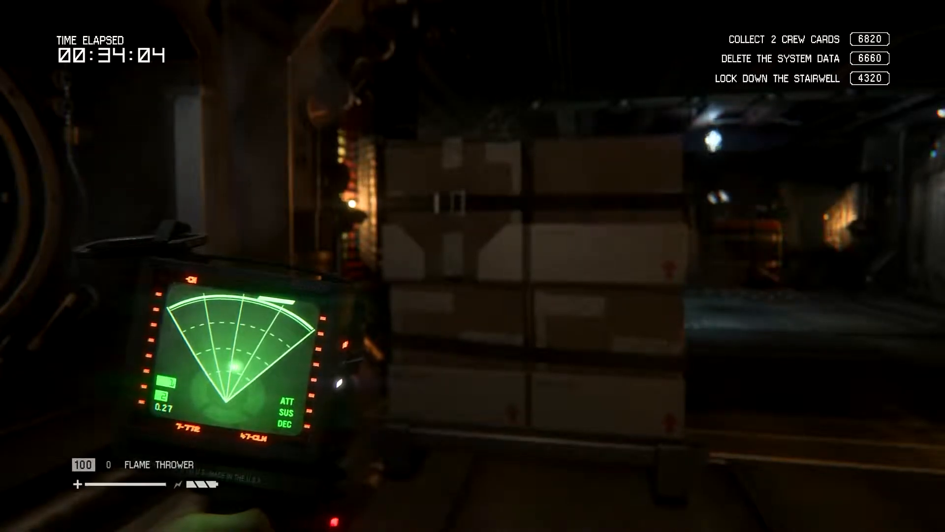
pyautogui.press('w')
pyautogui.press('space')
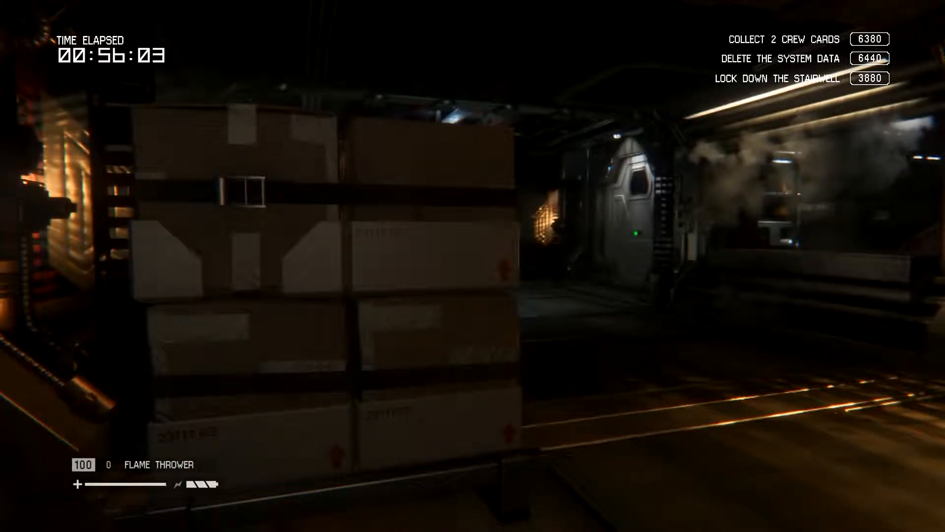
pyautogui.press('d')
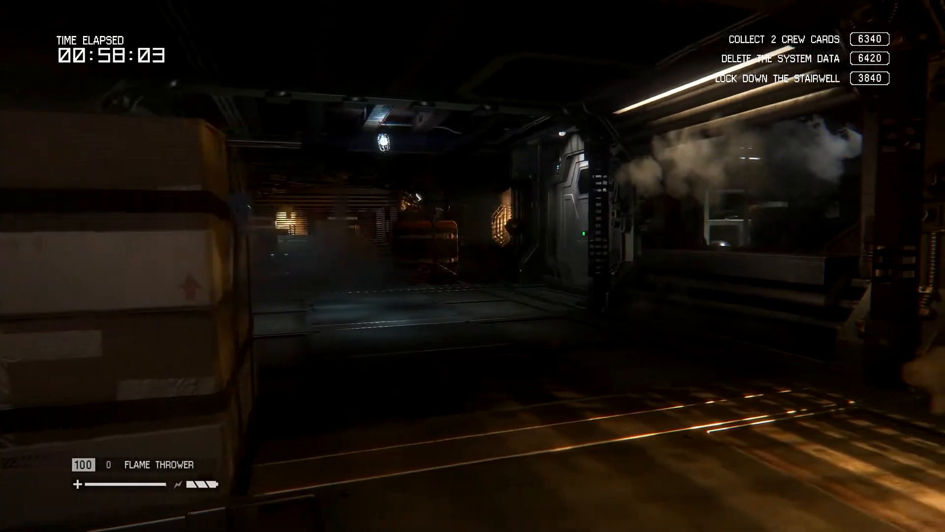
pyautogui.press('d')
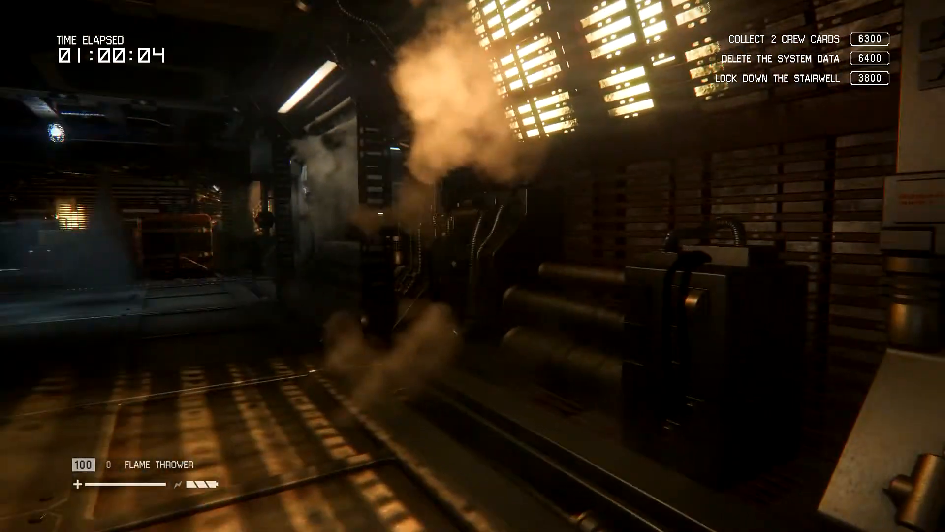
pyautogui.press('d')
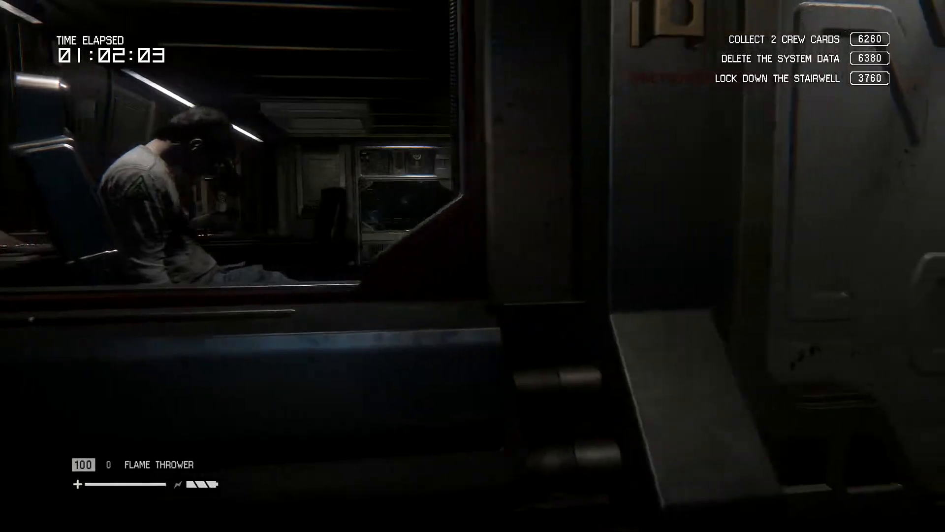
pyautogui.press('d')
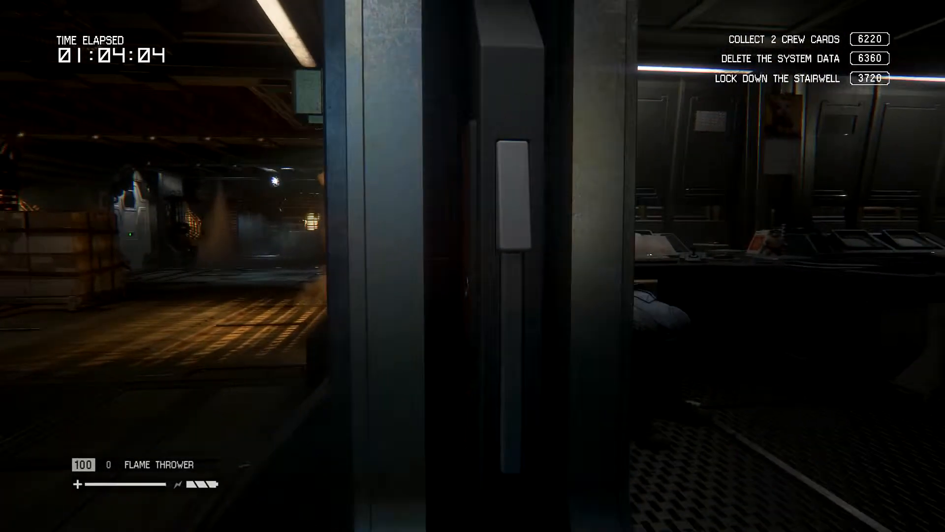
pyautogui.press('d')
pyautogui.press('w')
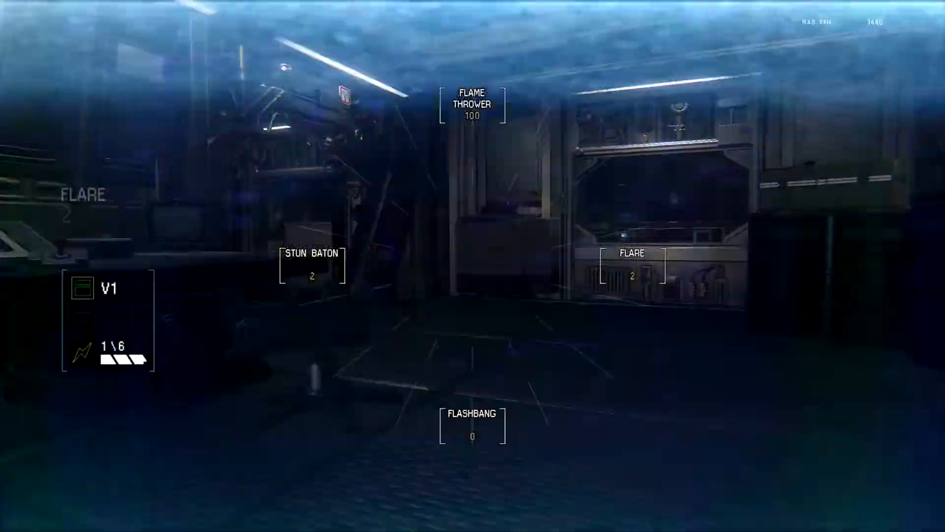
pyautogui.press('q')
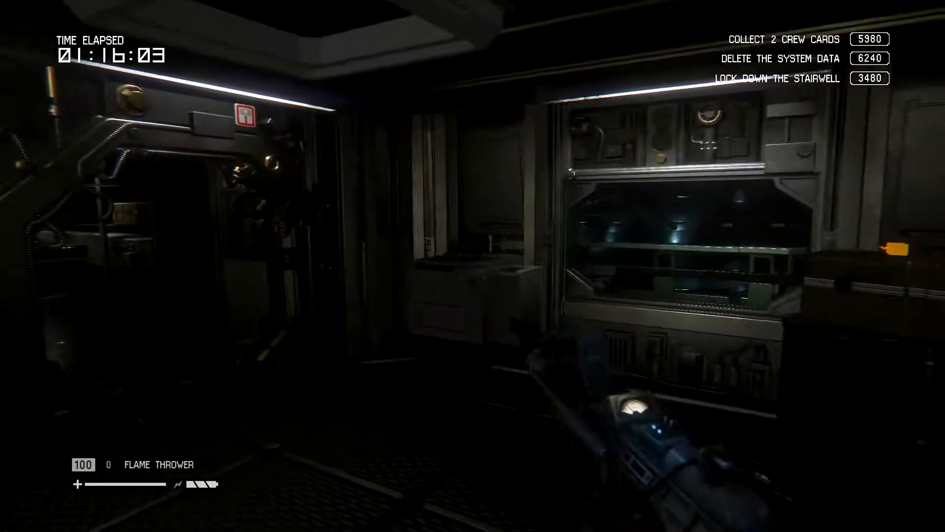
pyautogui.press('w')
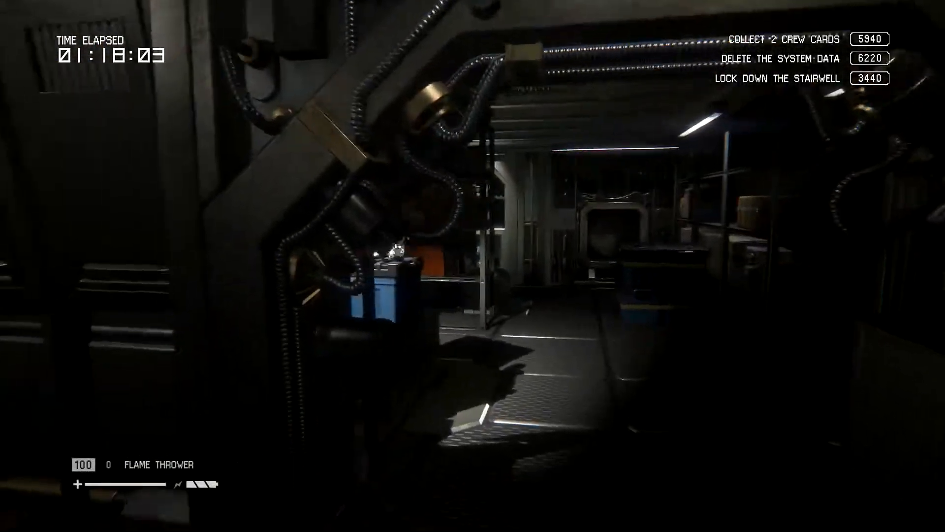
pyautogui.press('w')
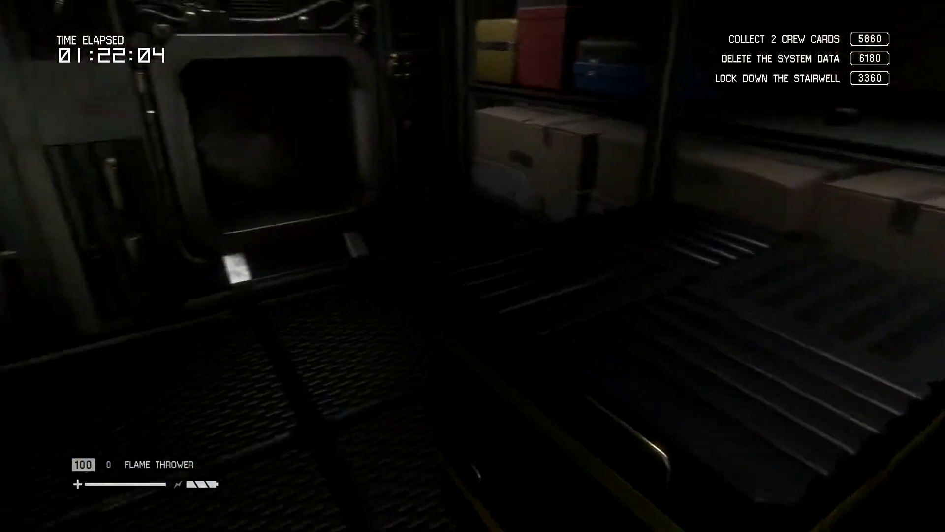
pyautogui.press('w')
pyautogui.press('w')
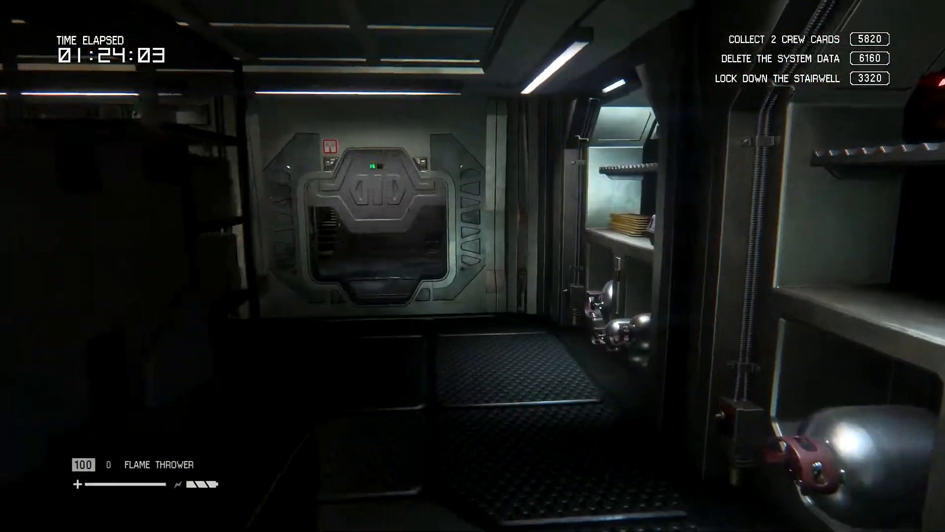
pyautogui.press('s')
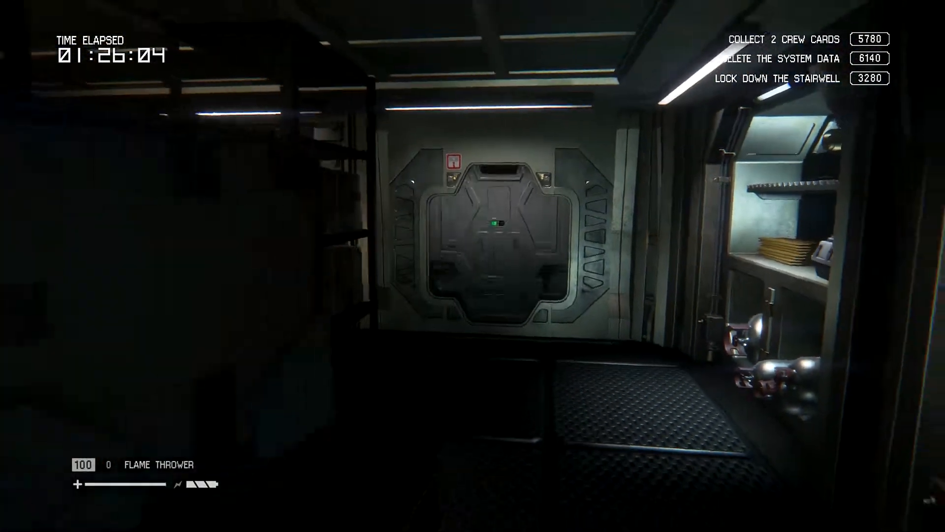
pyautogui.press('s')
pyautogui.press('c')
pyautogui.press('a')
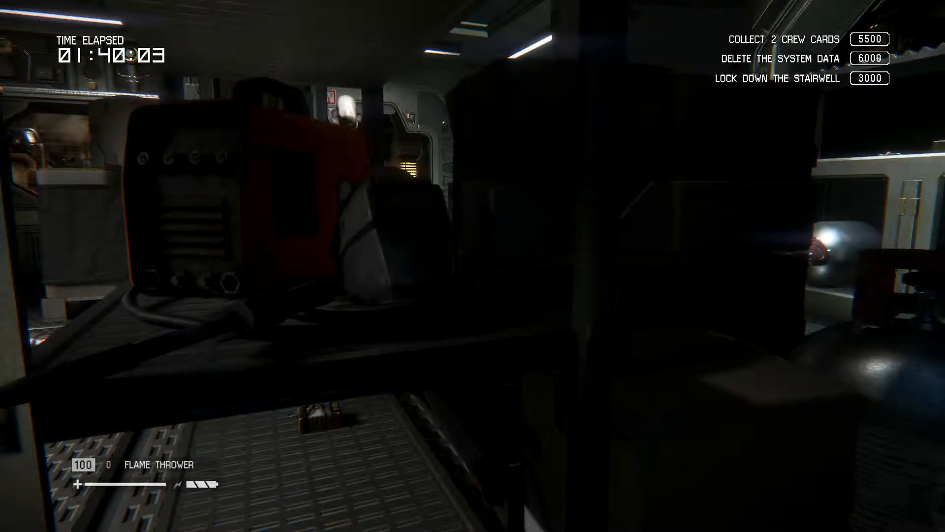
pyautogui.press('a')
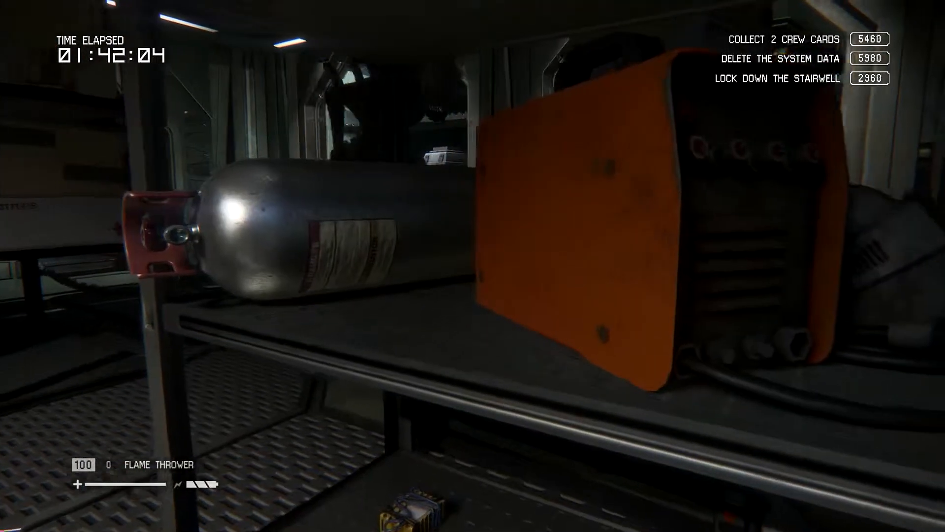
pyautogui.press('d')
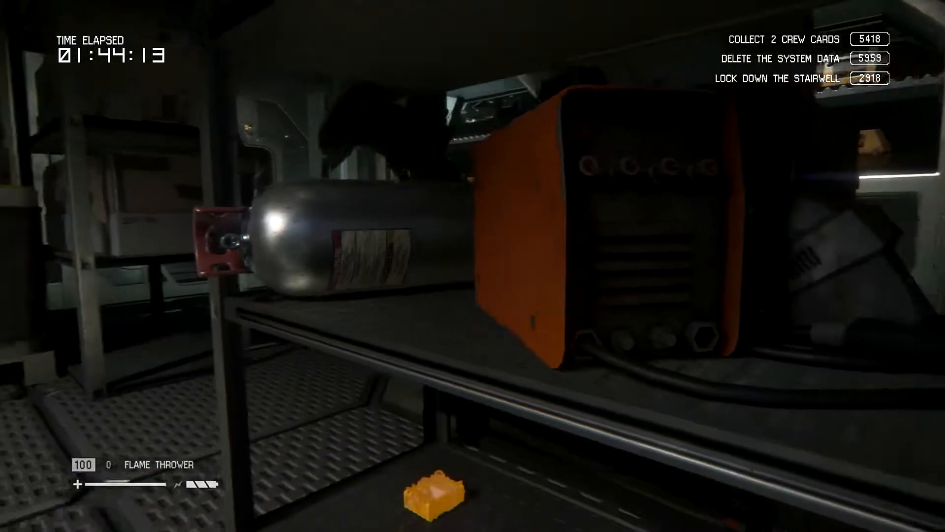
pyautogui.press('d')
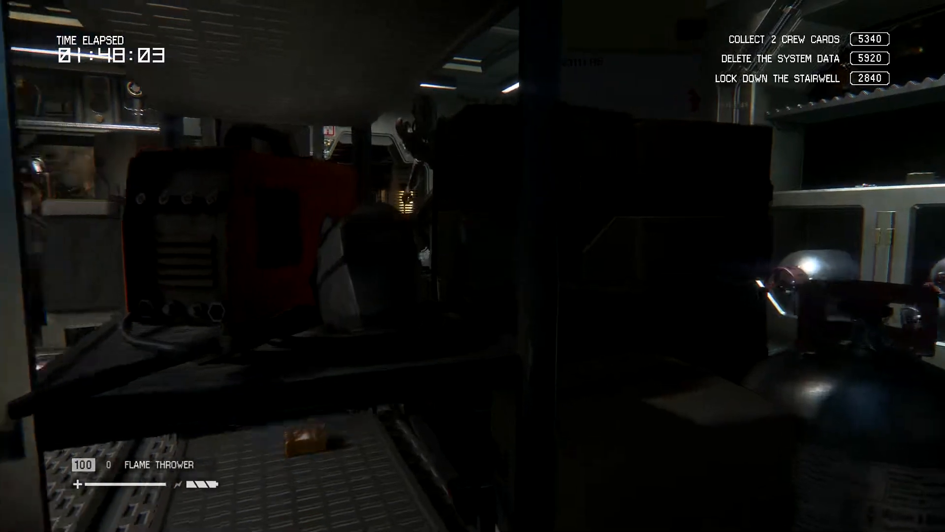
pyautogui.press('c')
pyautogui.press('d')
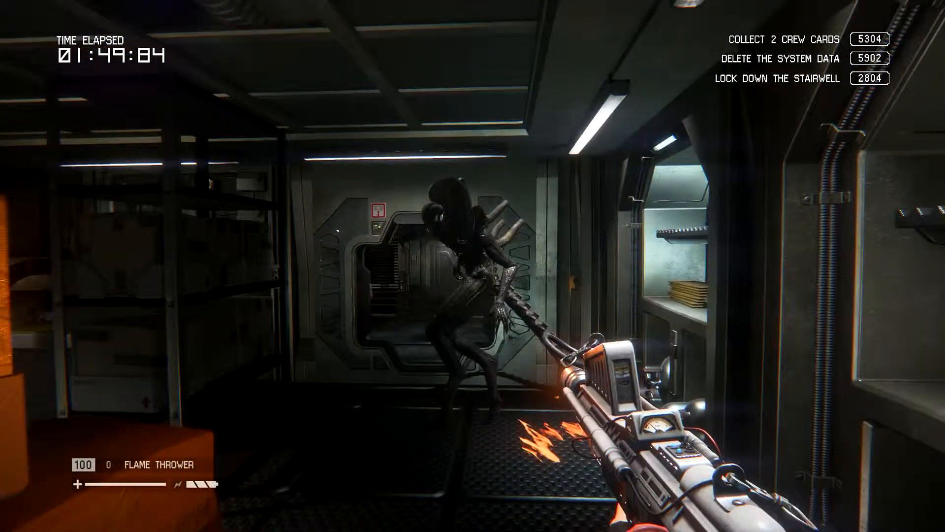
pyautogui.click(472, 266)
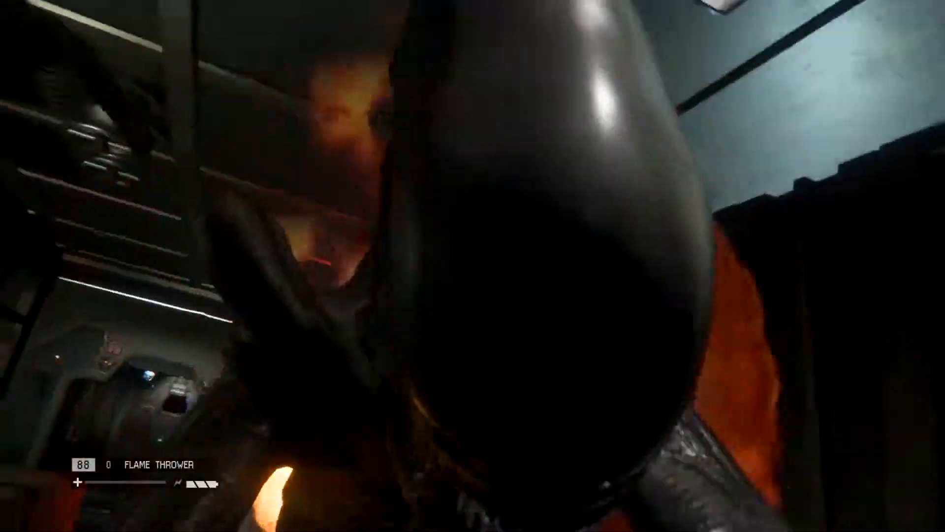